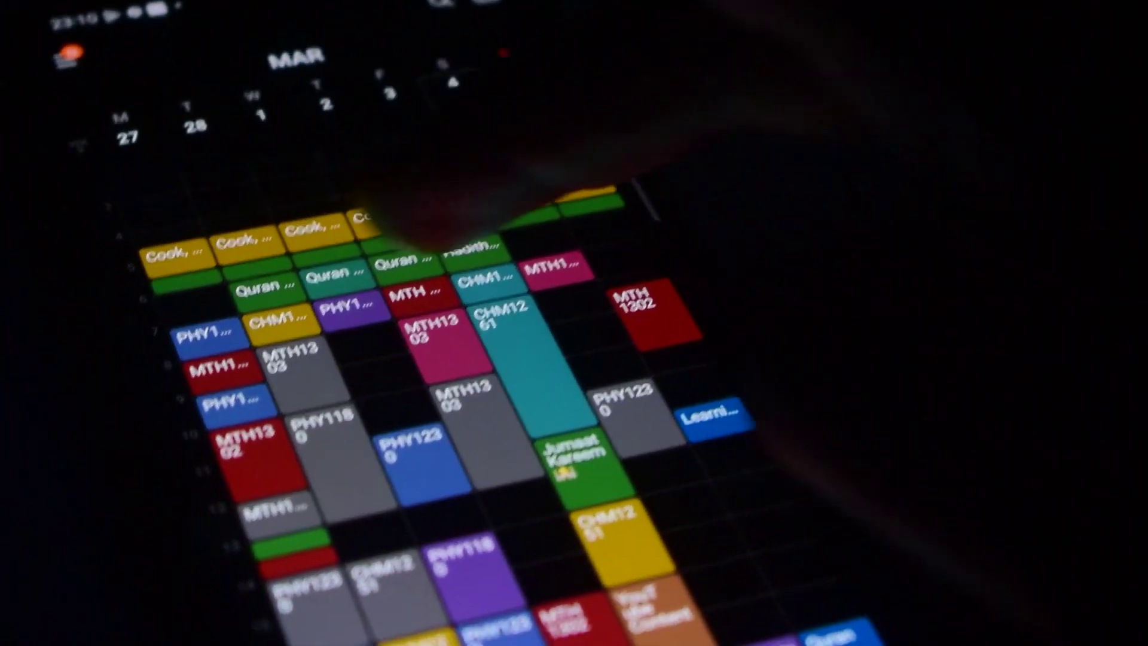
# Step: Swipe the week view back from 27 February toward earlier weeks, then scroll down the grid
pyautogui.moveTo(478, 180); pyautogui.dragTo(598, 150)
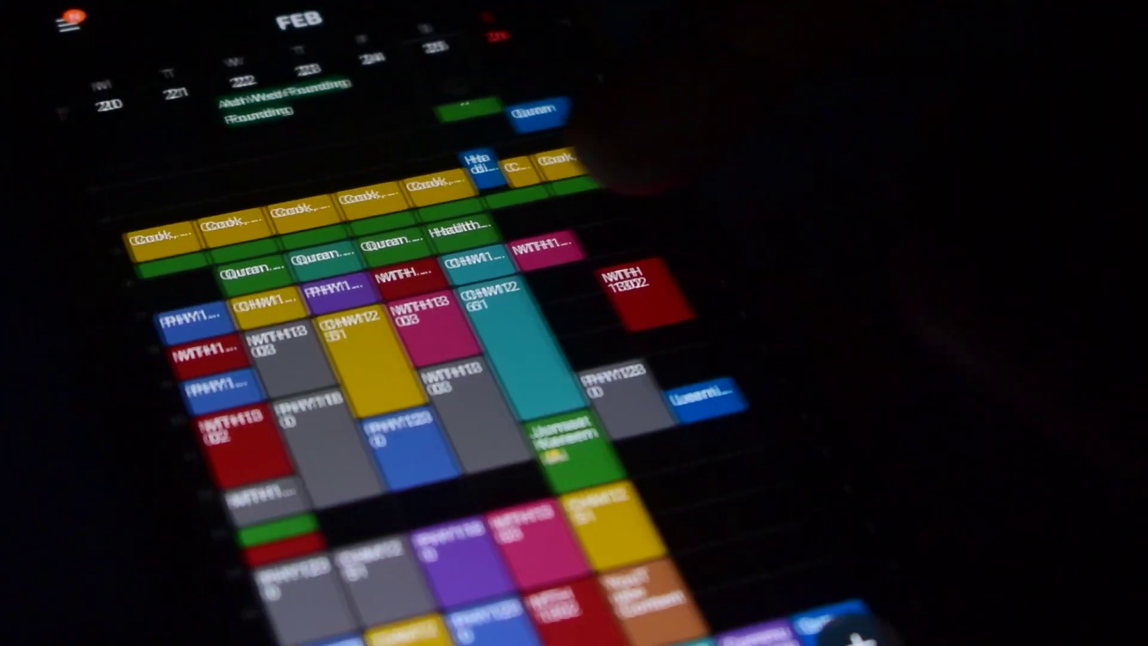
pyautogui.moveTo(515, 293); pyautogui.dragTo(795, 418)
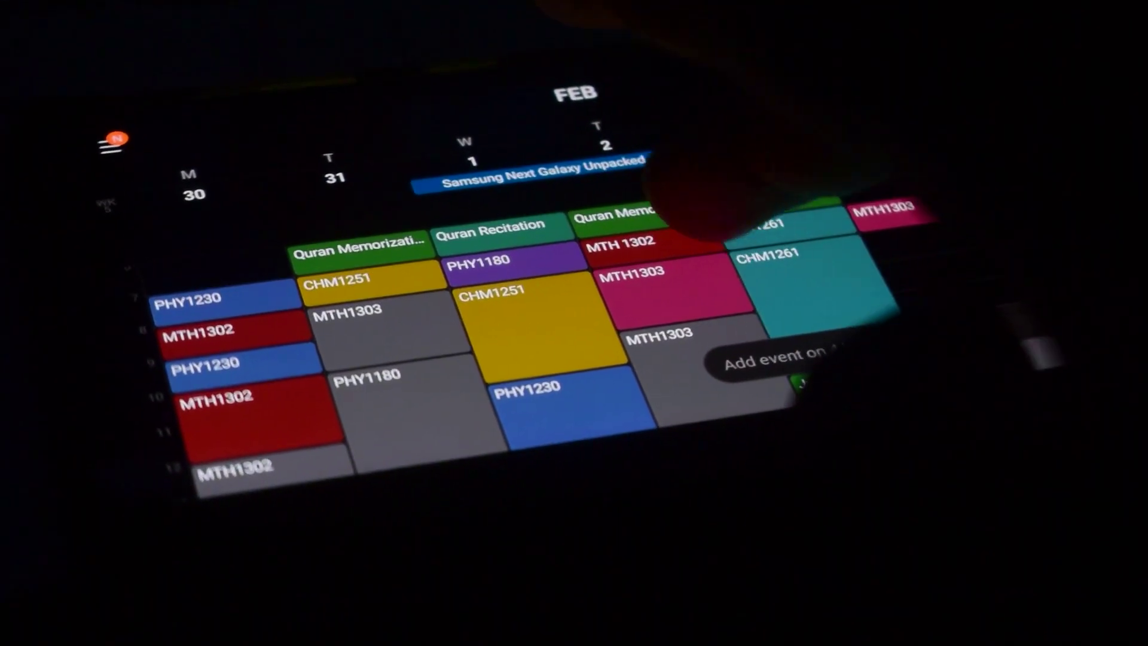
pyautogui.scroll(-10, 538, 359)
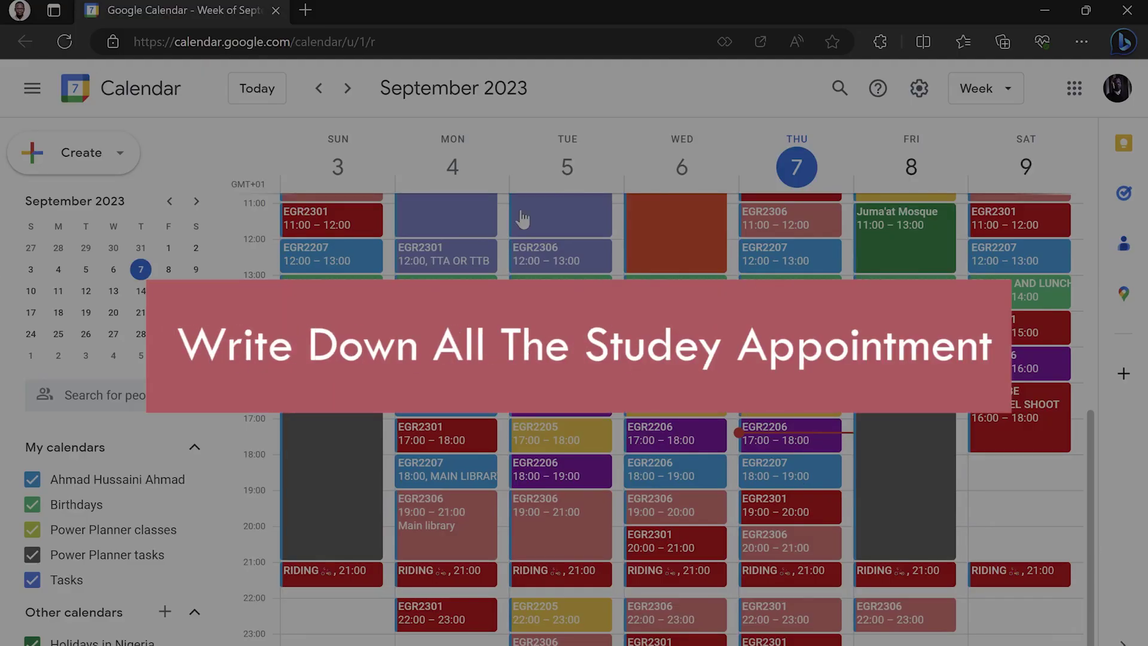
pyautogui.scroll(6, 520, 221)
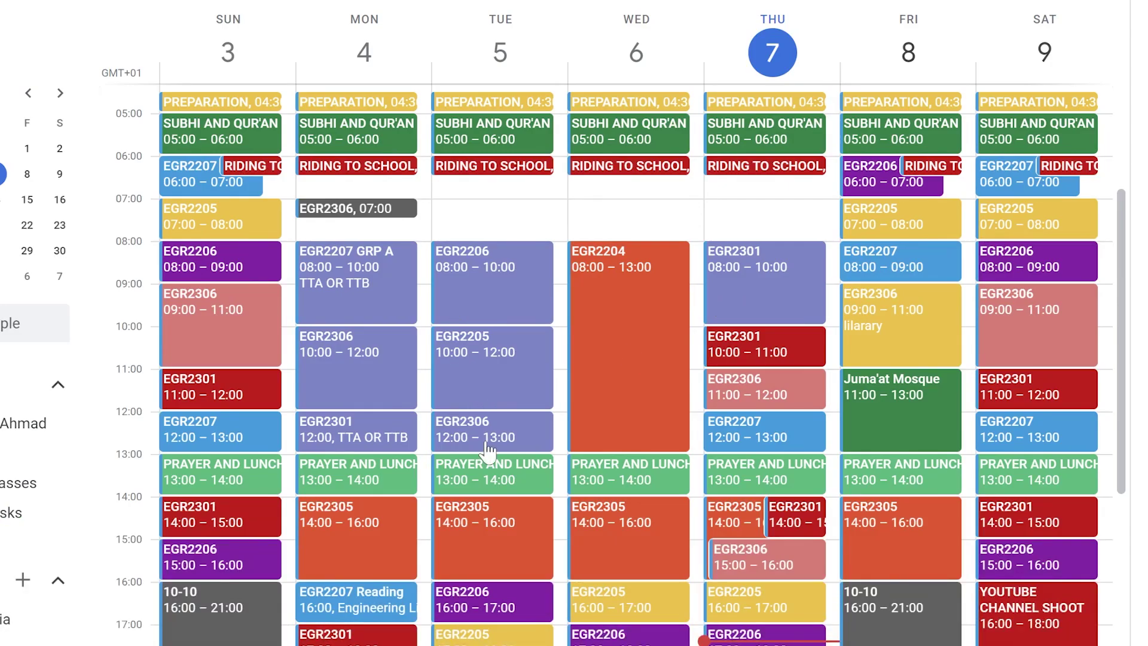
pyautogui.scroll(-4, 610, 180)
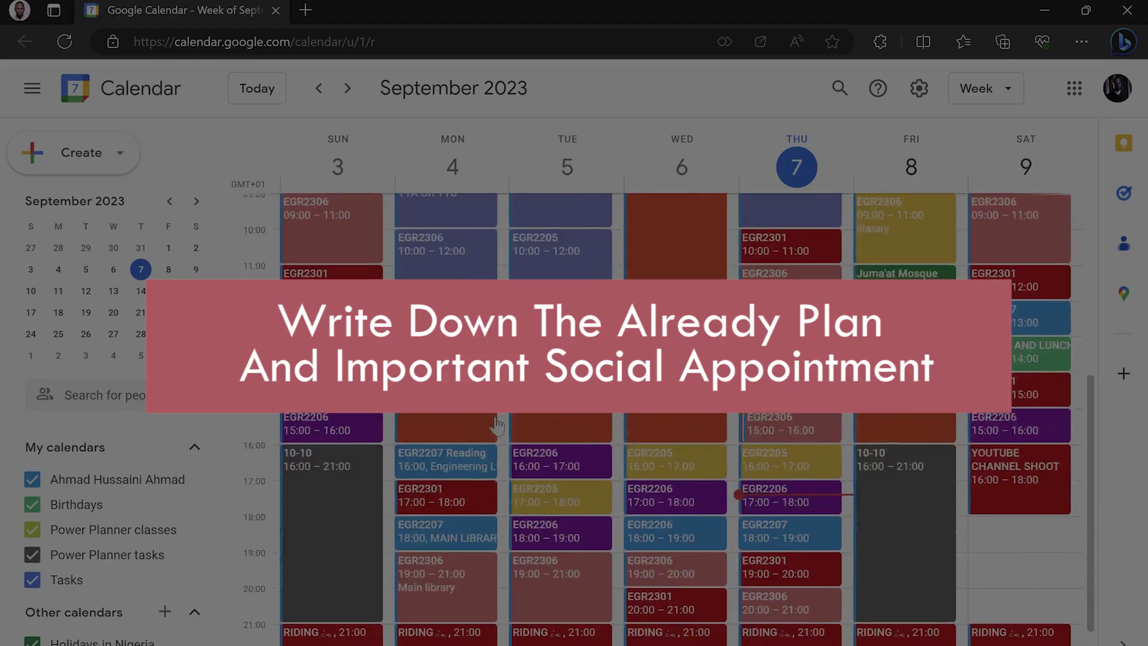
pyautogui.scroll(-3, 400, 624)
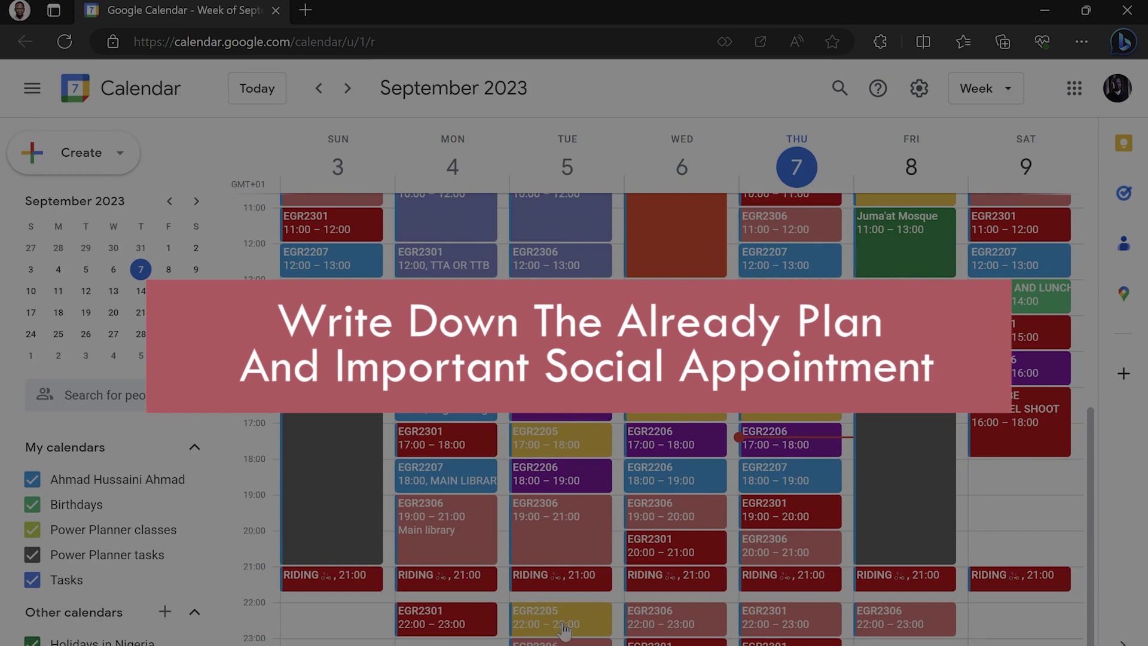
pyautogui.scroll(3, 557, 625)
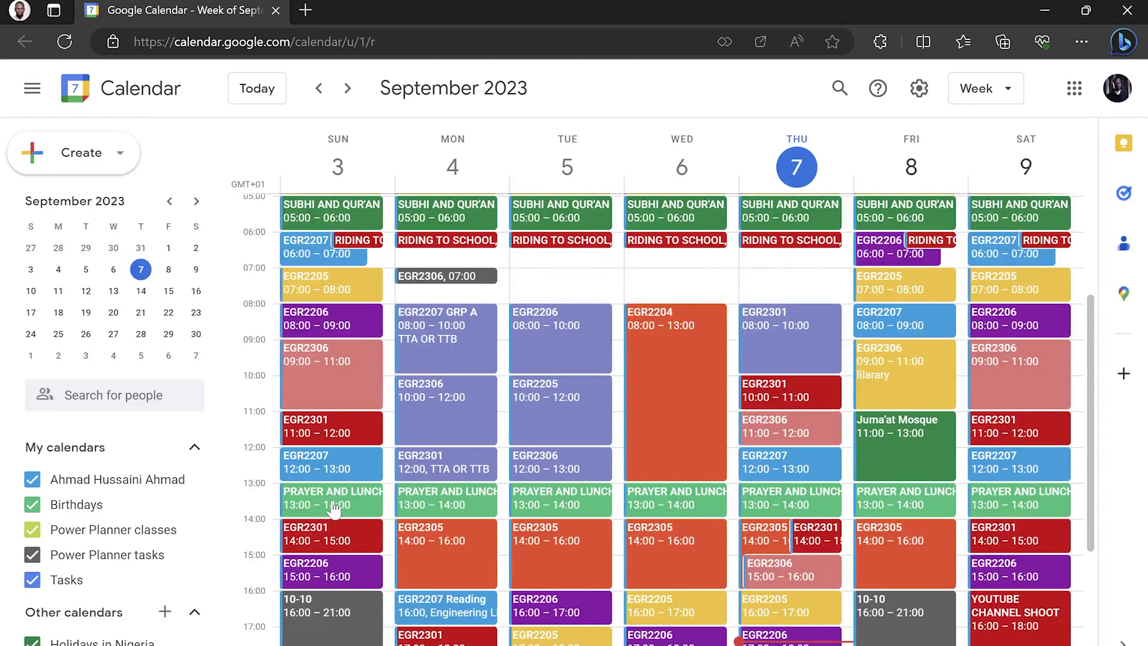
pyautogui.scroll(-1, 949, 448)
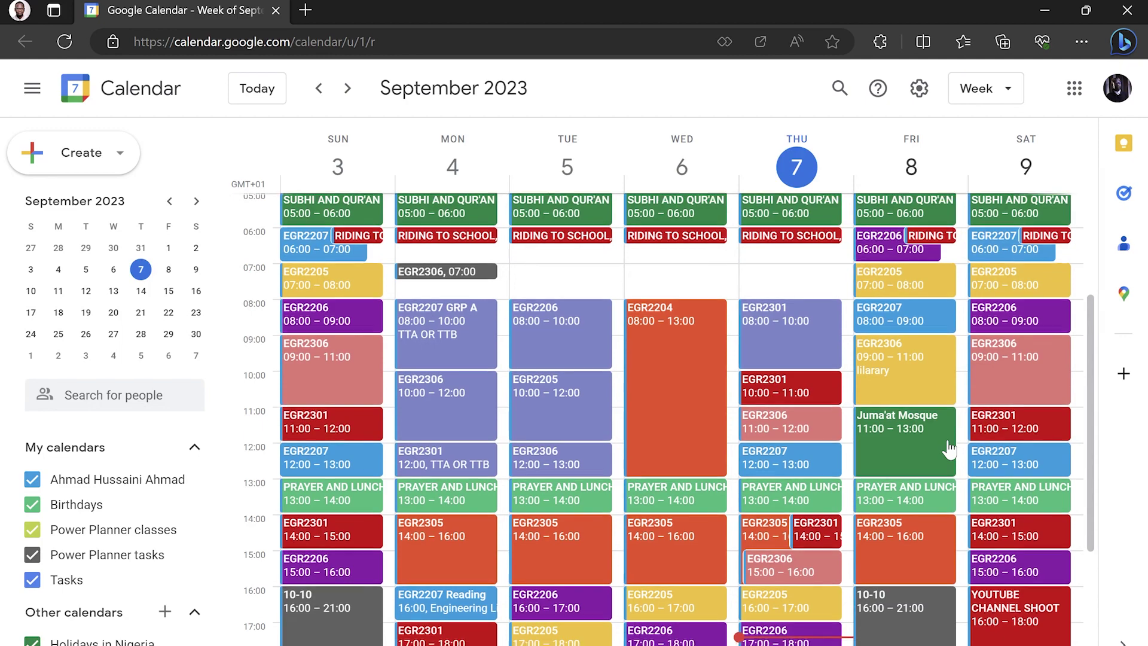
pyautogui.scroll(-2, 950, 449)
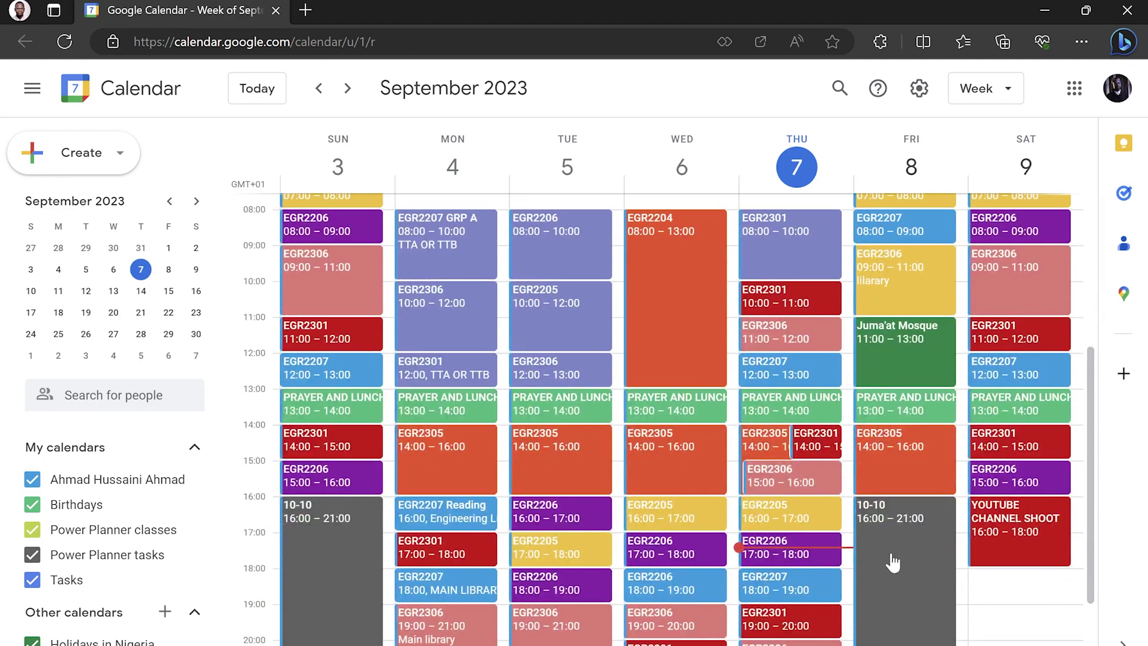
pyautogui.scroll(5, 893, 562)
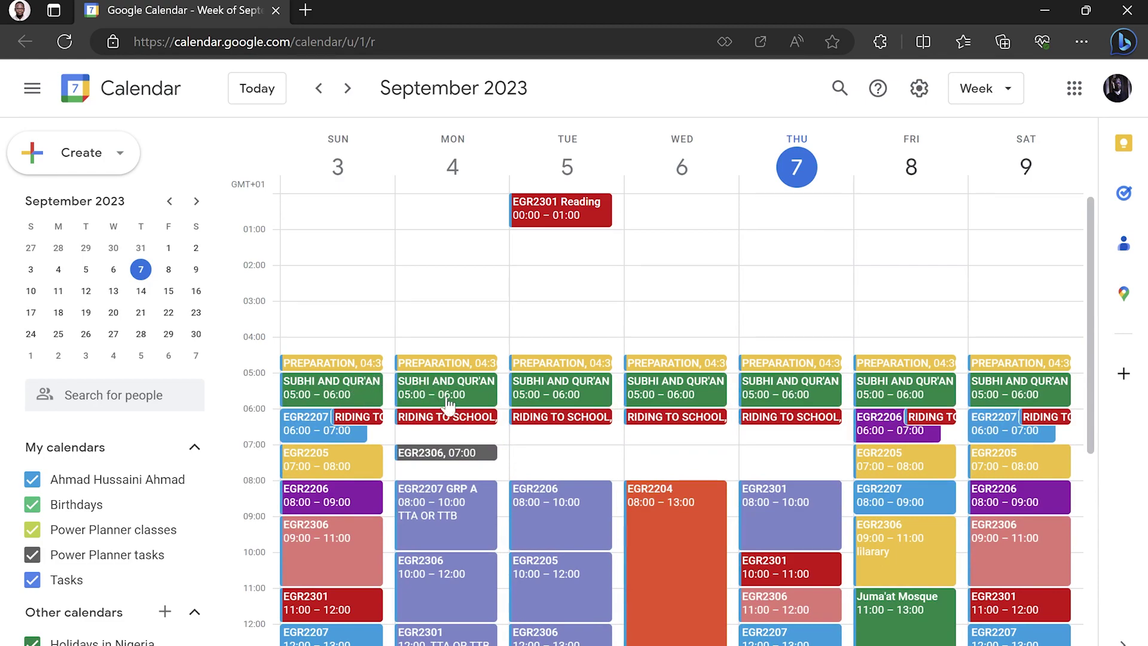
pyautogui.scroll(-5, 677, 430)
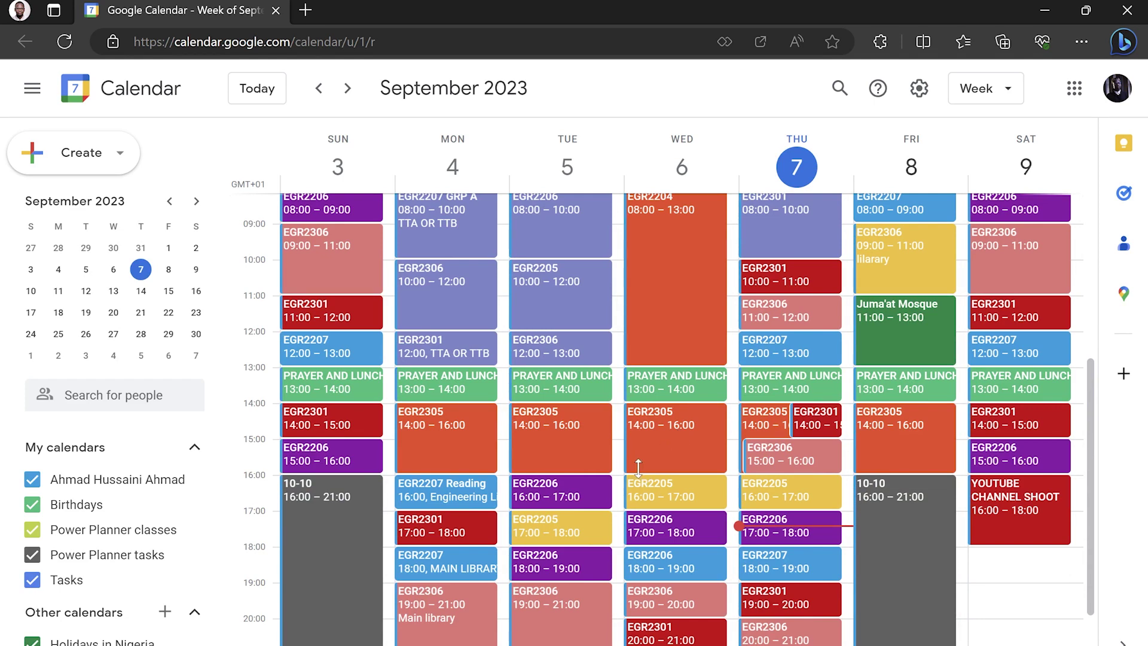
pyautogui.scroll(3, 840, 432)
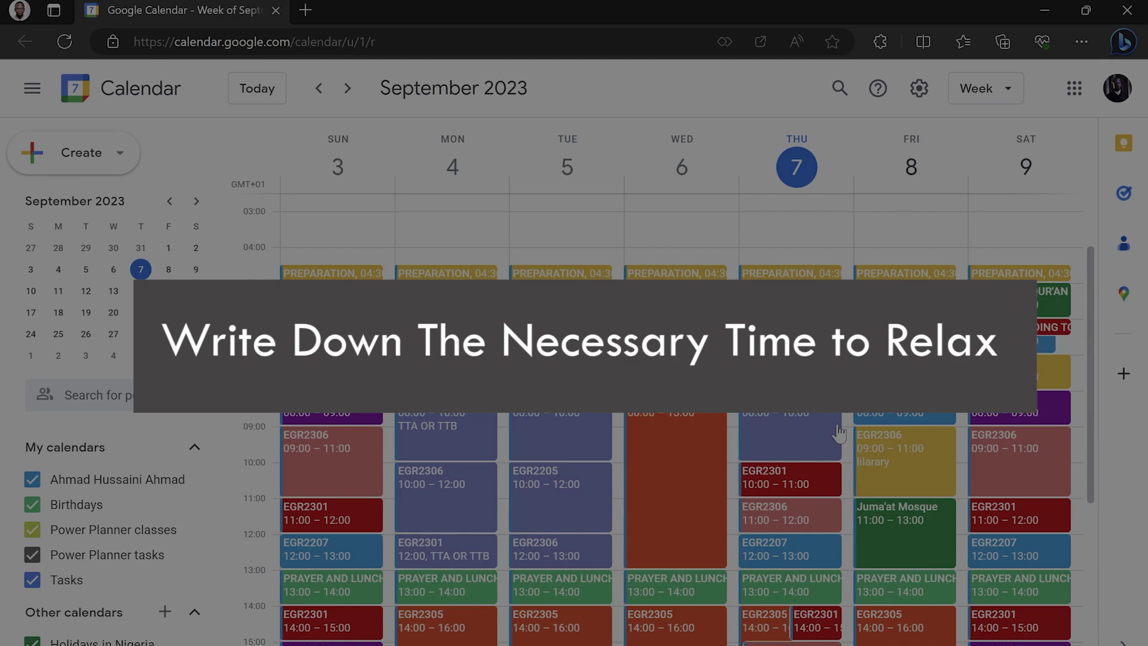
pyautogui.scroll(-3, 840, 432)
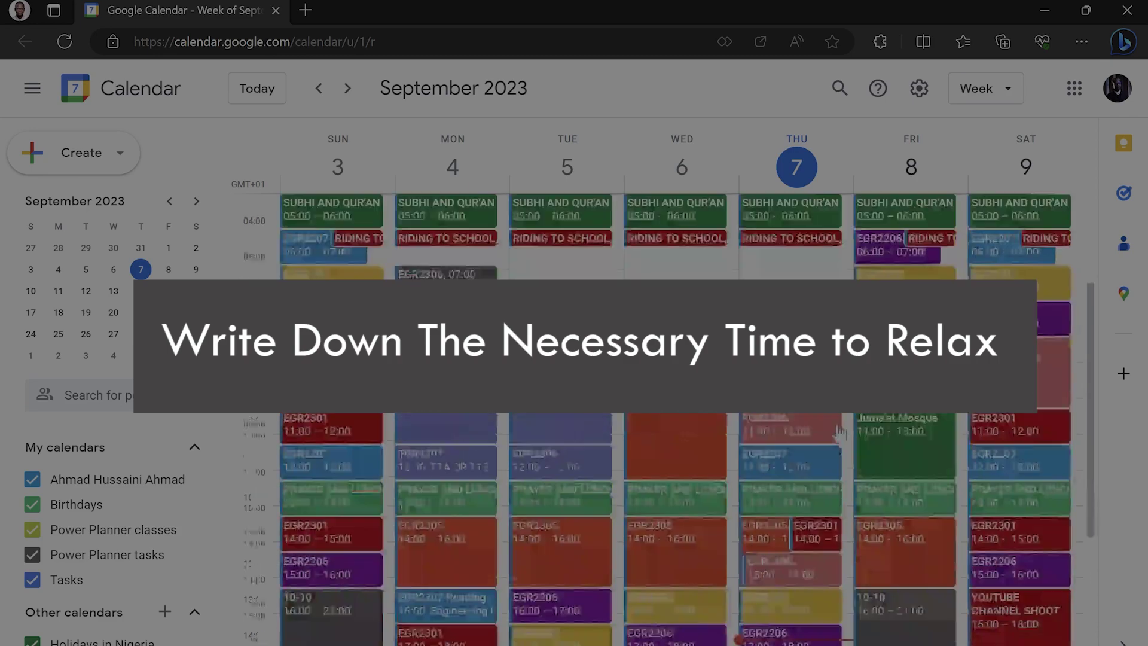
pyautogui.scroll(-2, 840, 432)
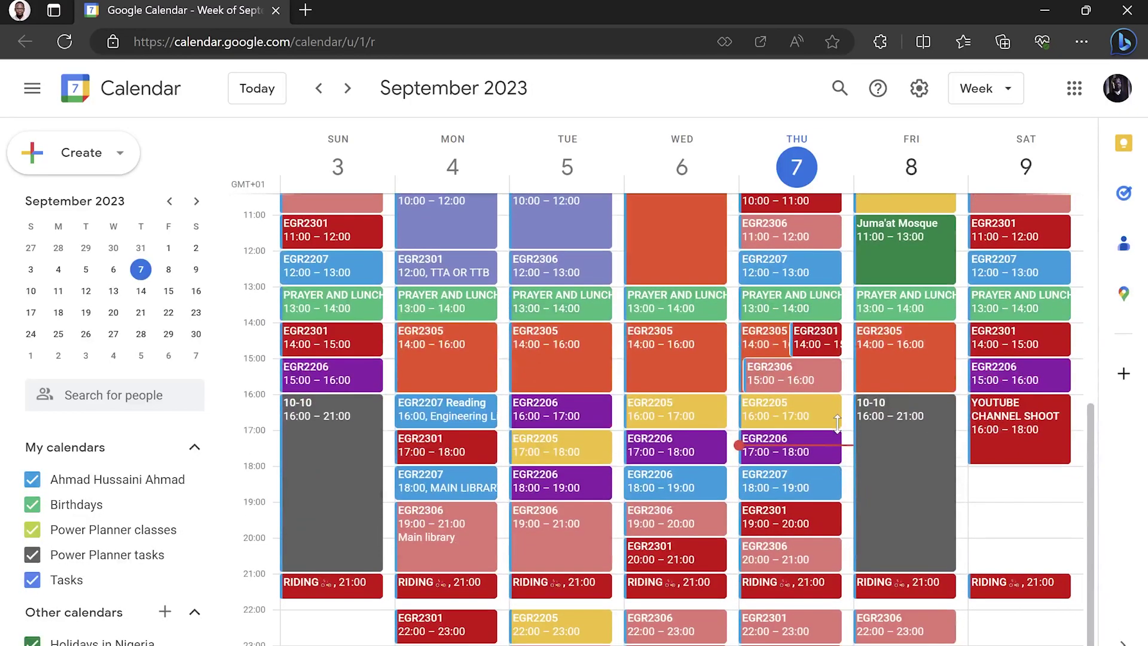
pyautogui.scroll(3, 697, 386)
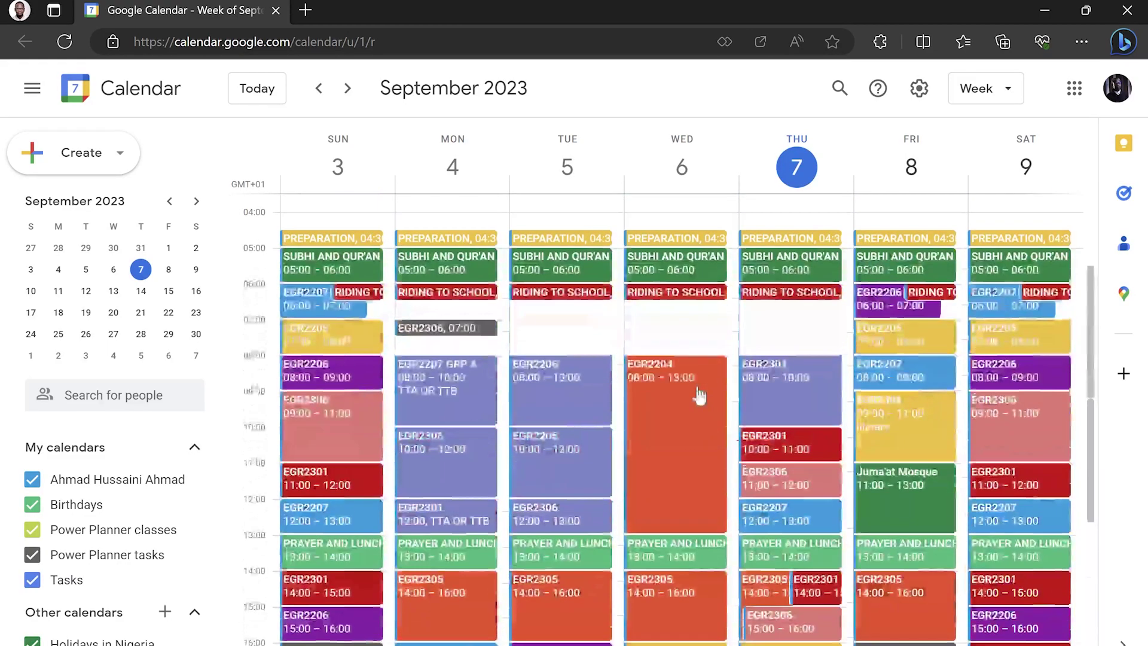
pyautogui.scroll(-2, 697, 386)
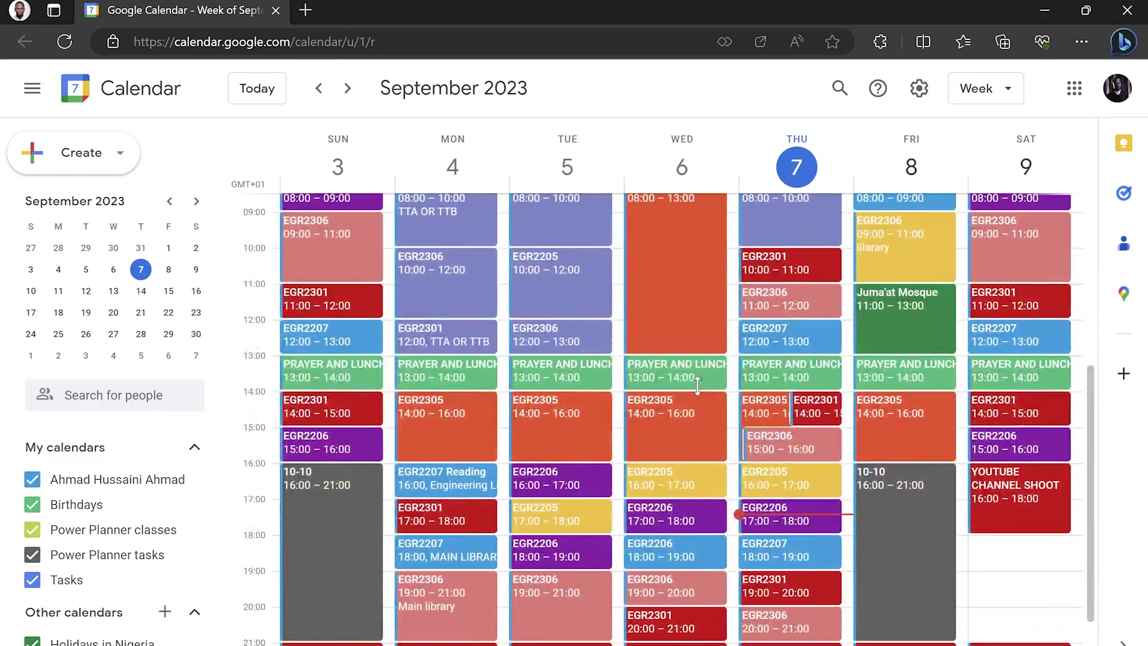
pyautogui.scroll(-2, 699, 390)
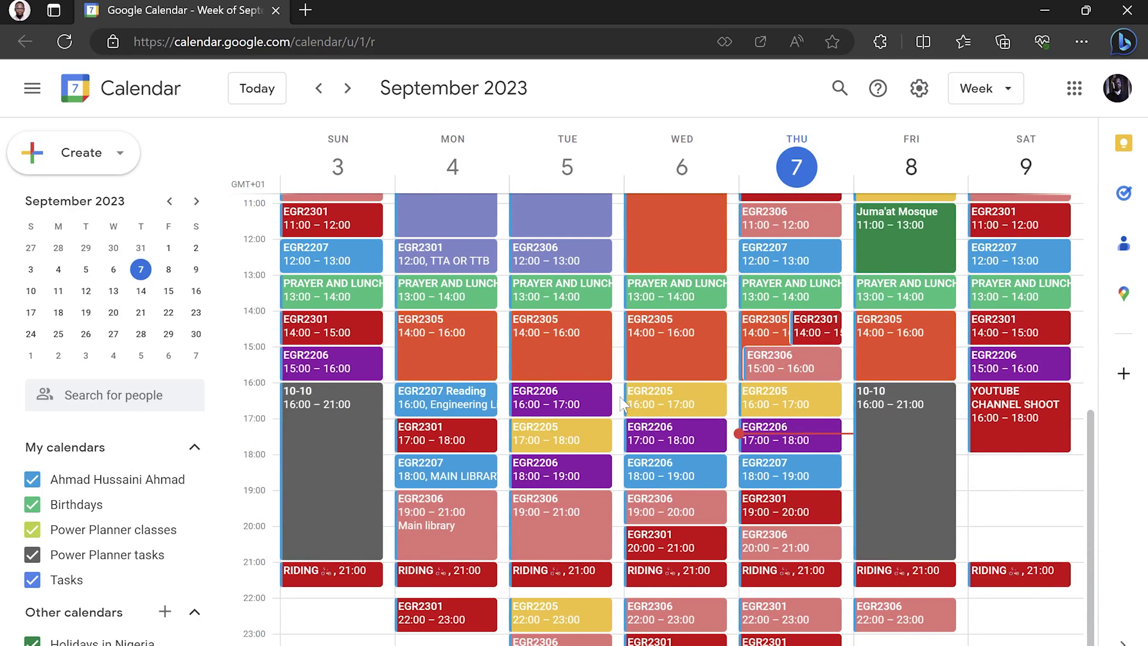
pyautogui.scroll(3, 622, 404)
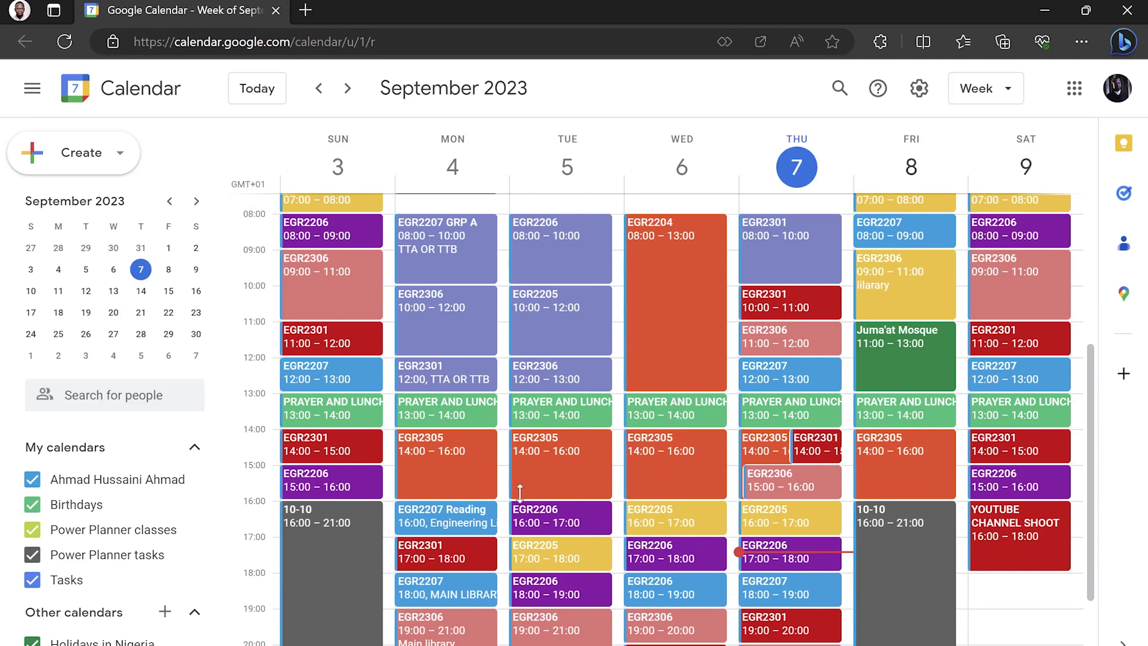
pyautogui.scroll(-3, 718, 503)
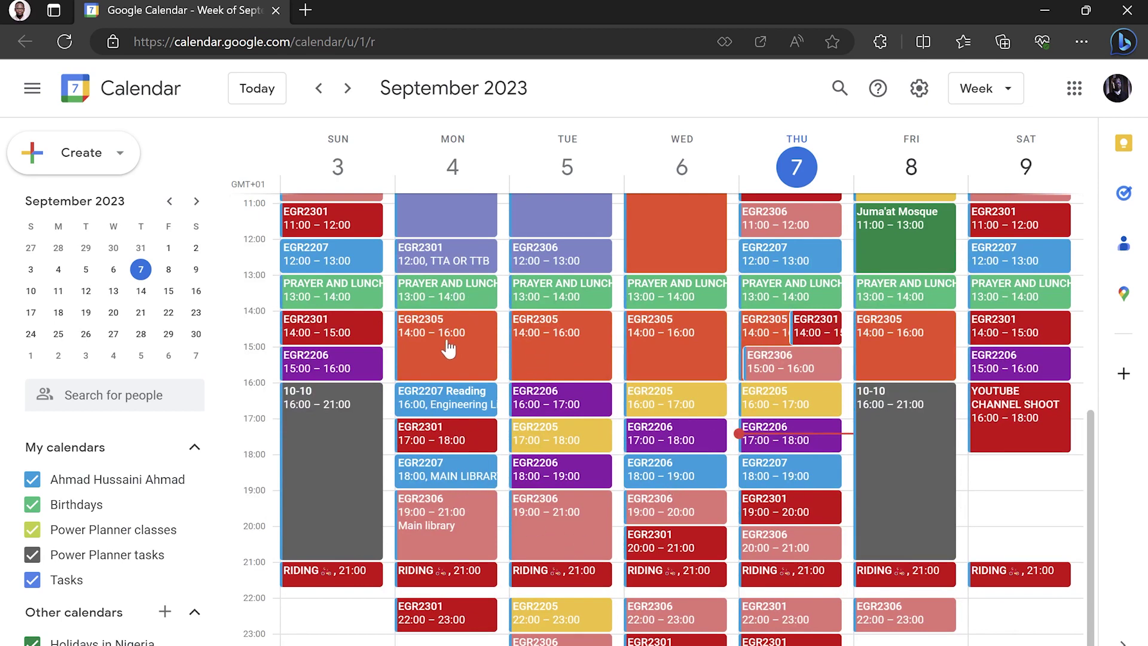
pyautogui.scroll(2, 441, 356)
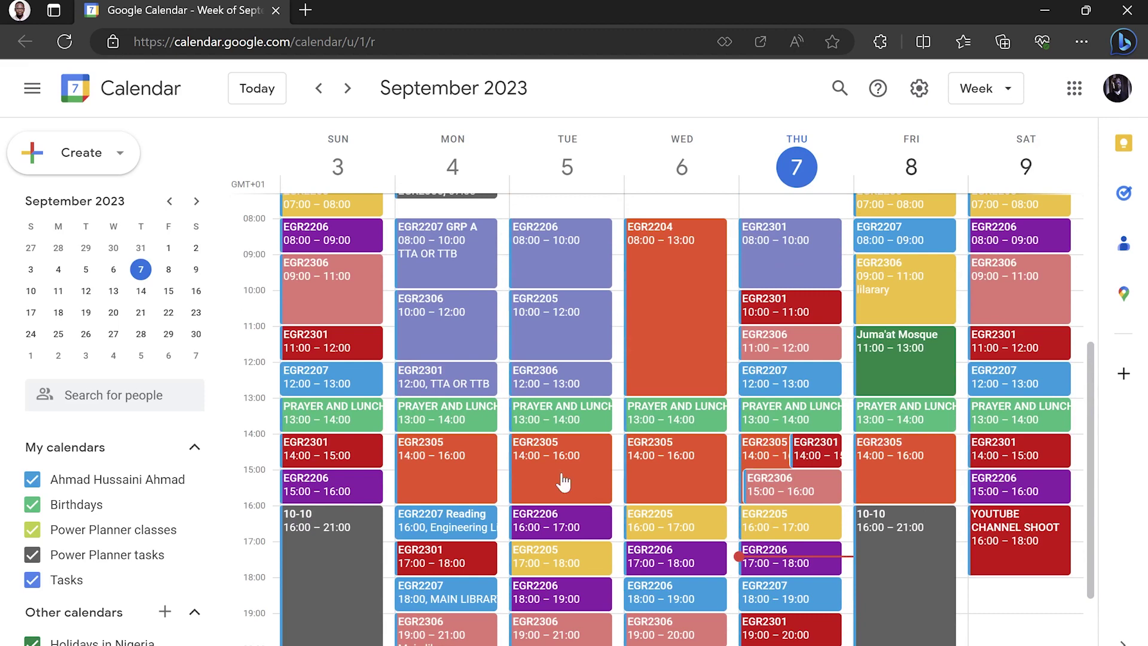
pyautogui.scroll(-3, 359, 526)
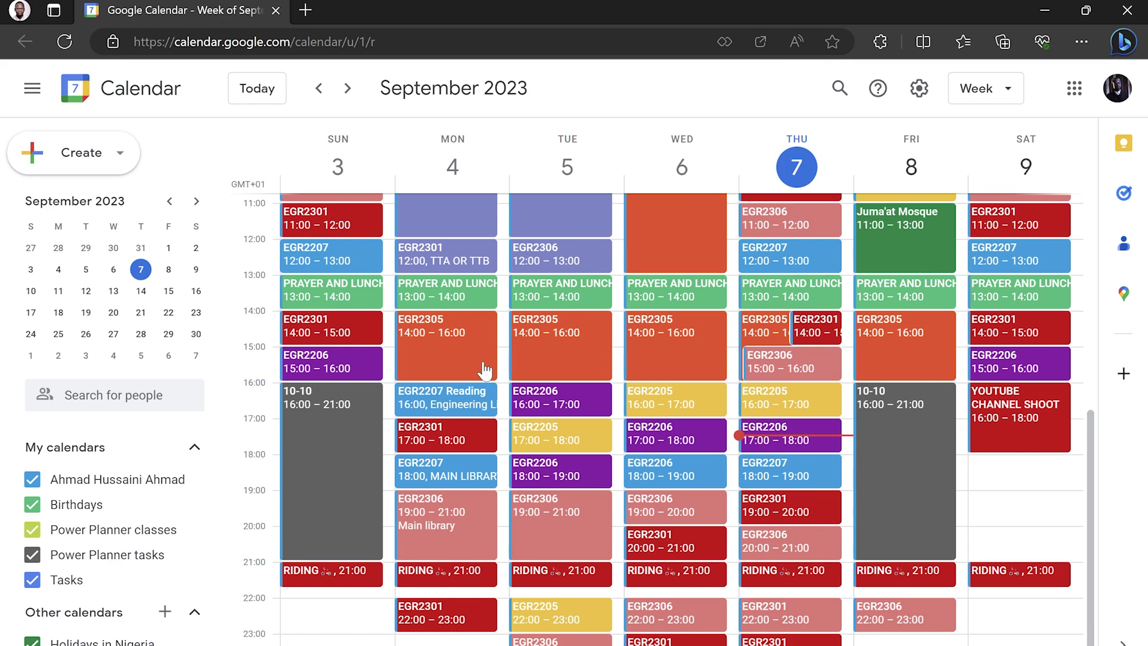
pyautogui.scroll(3, 485, 371)
pyautogui.scroll(-1, 487, 419)
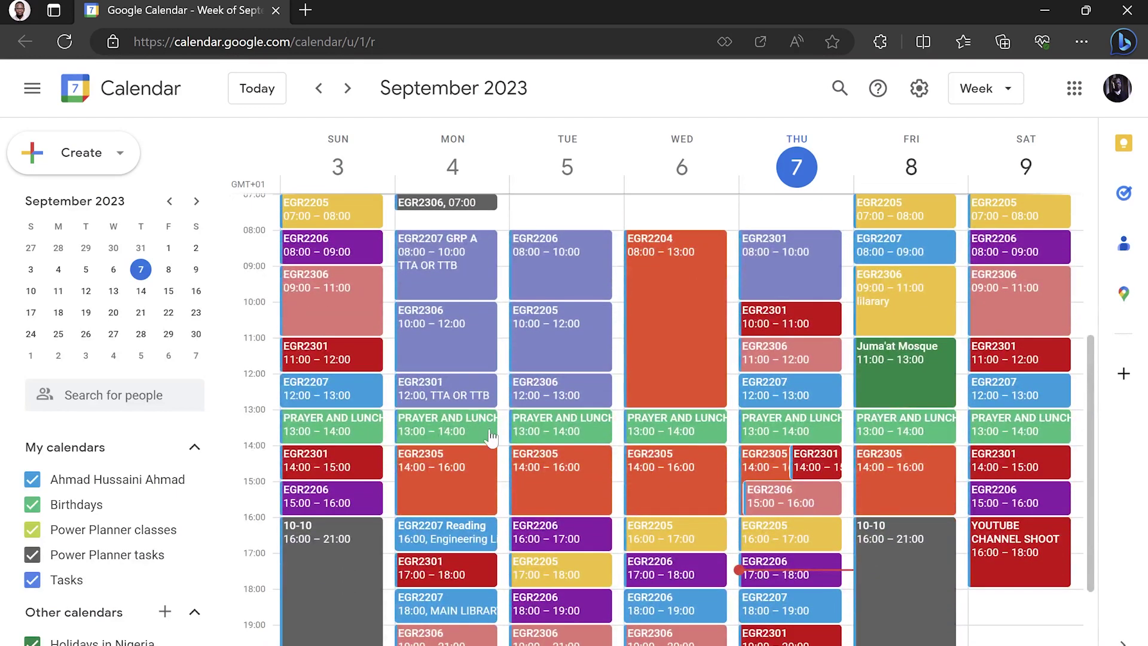
pyautogui.scroll(-2, 466, 541)
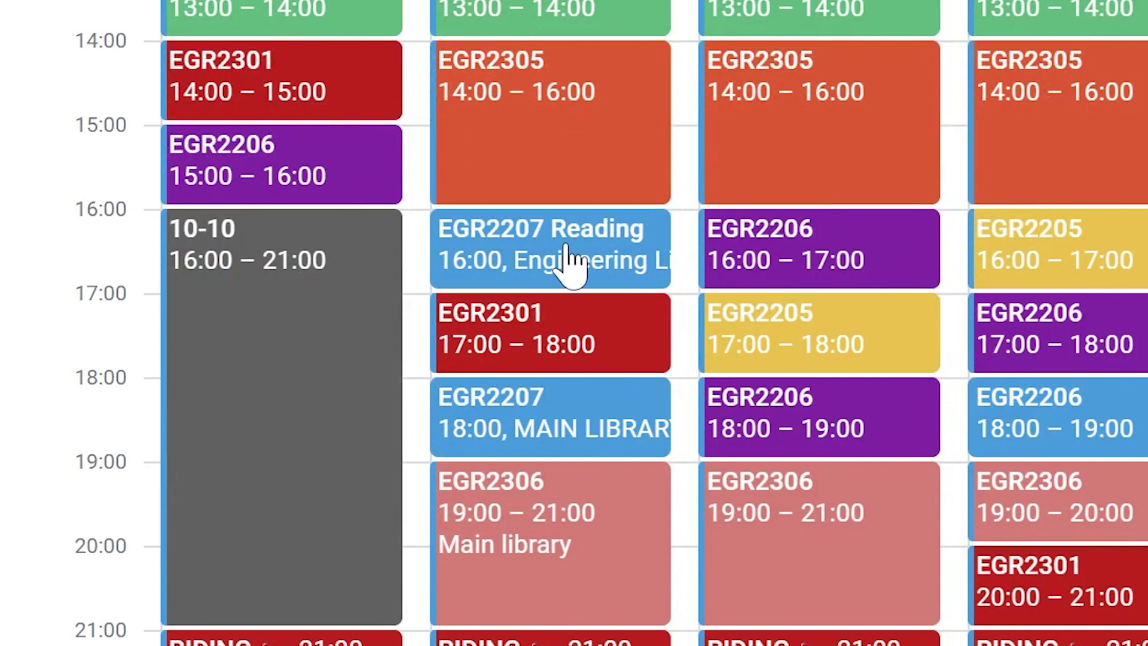
pyautogui.scroll(-1, 450, 465)
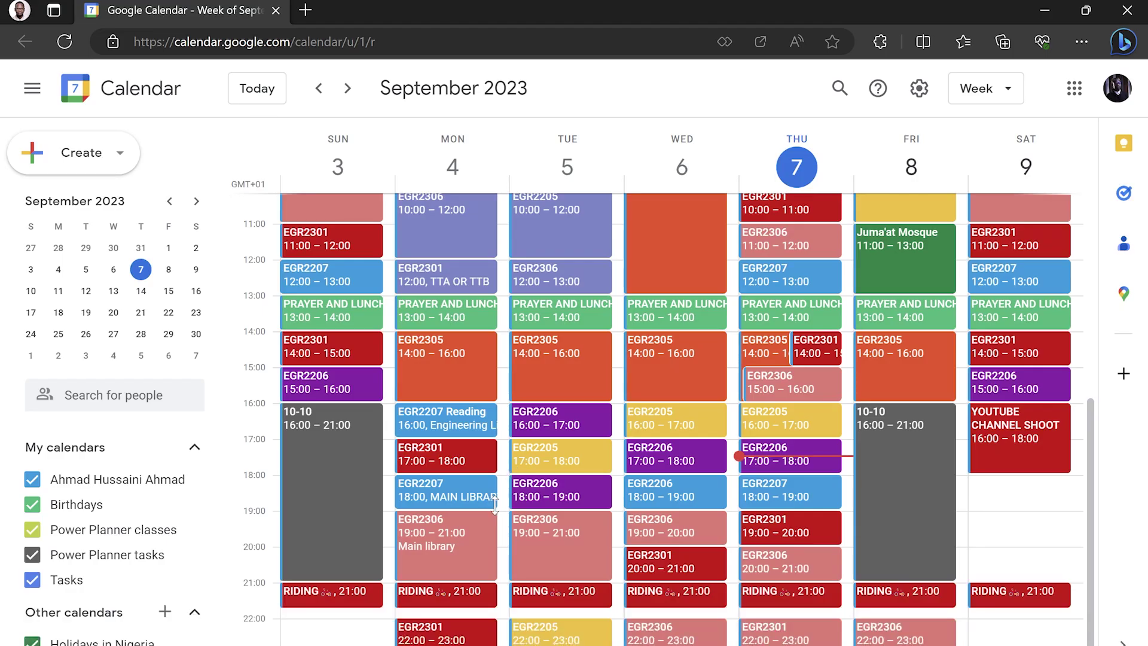
pyautogui.scroll(3, 493, 507)
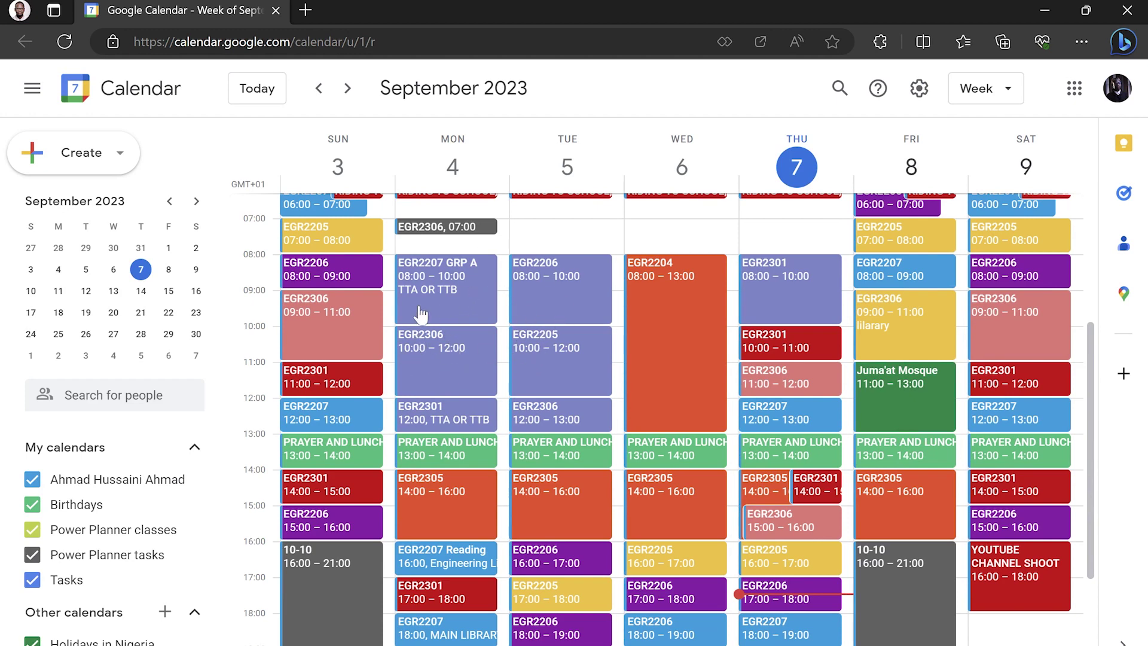
pyautogui.scroll(-2, 504, 323)
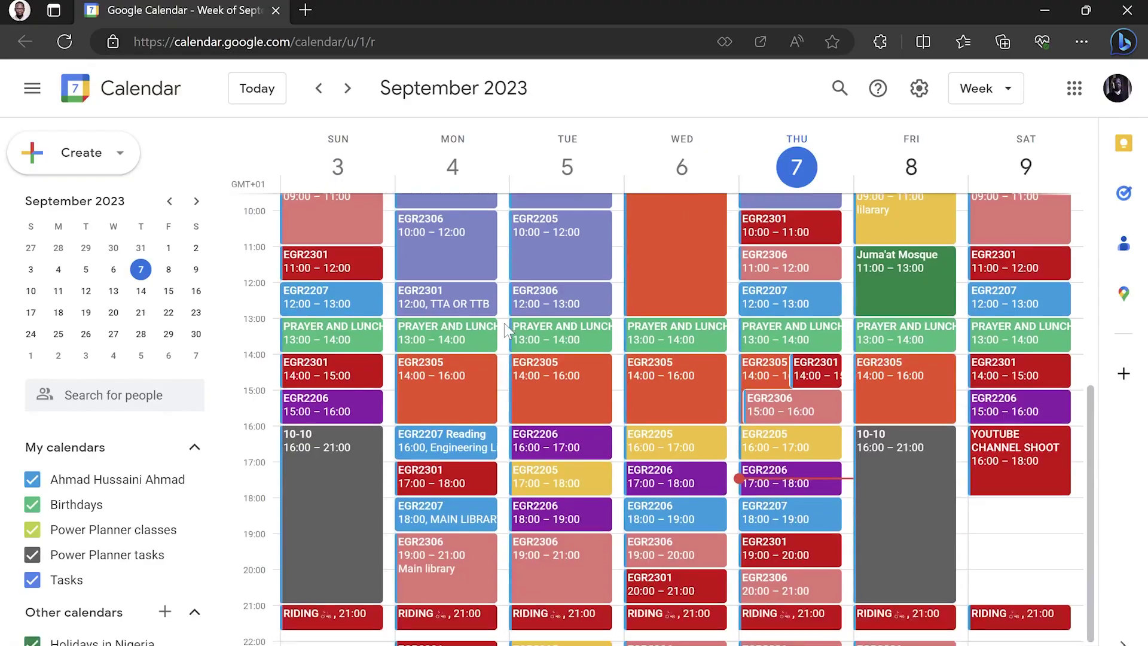
pyautogui.scroll(-1, 951, 577)
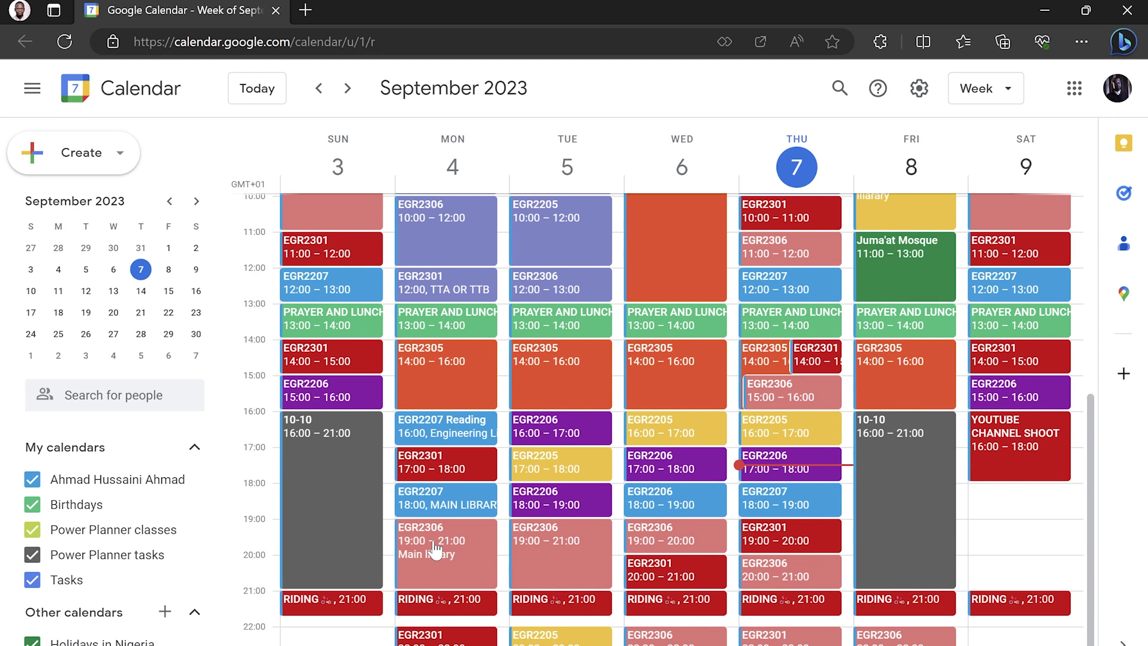
pyautogui.scroll(-1, 468, 455)
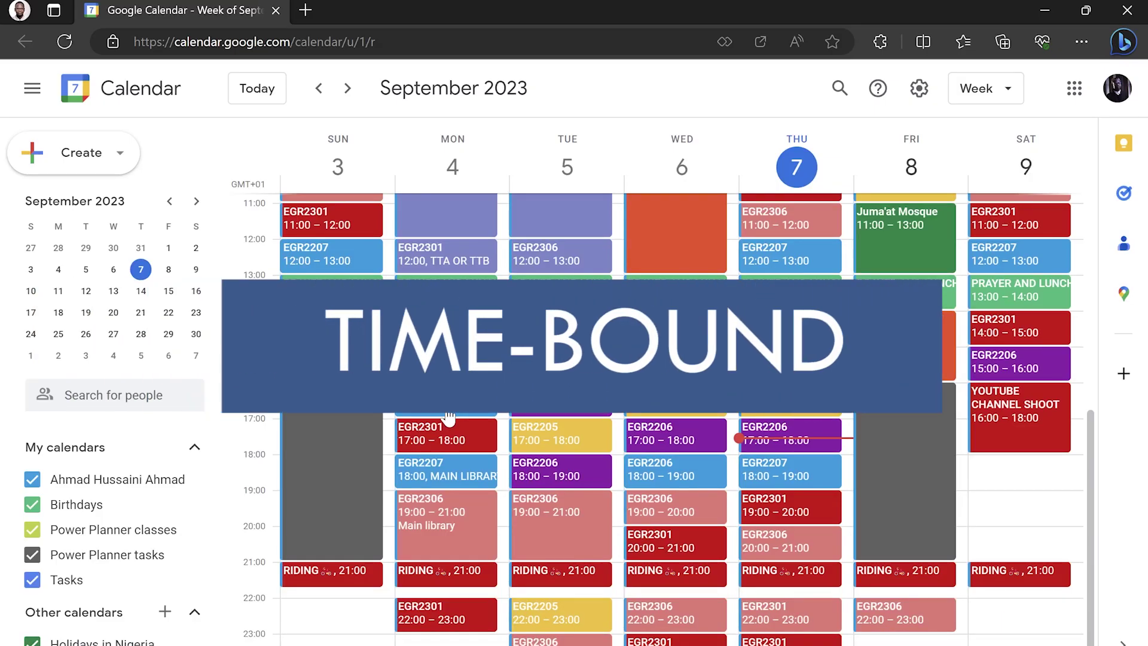
pyautogui.scroll(6, 686, 473)
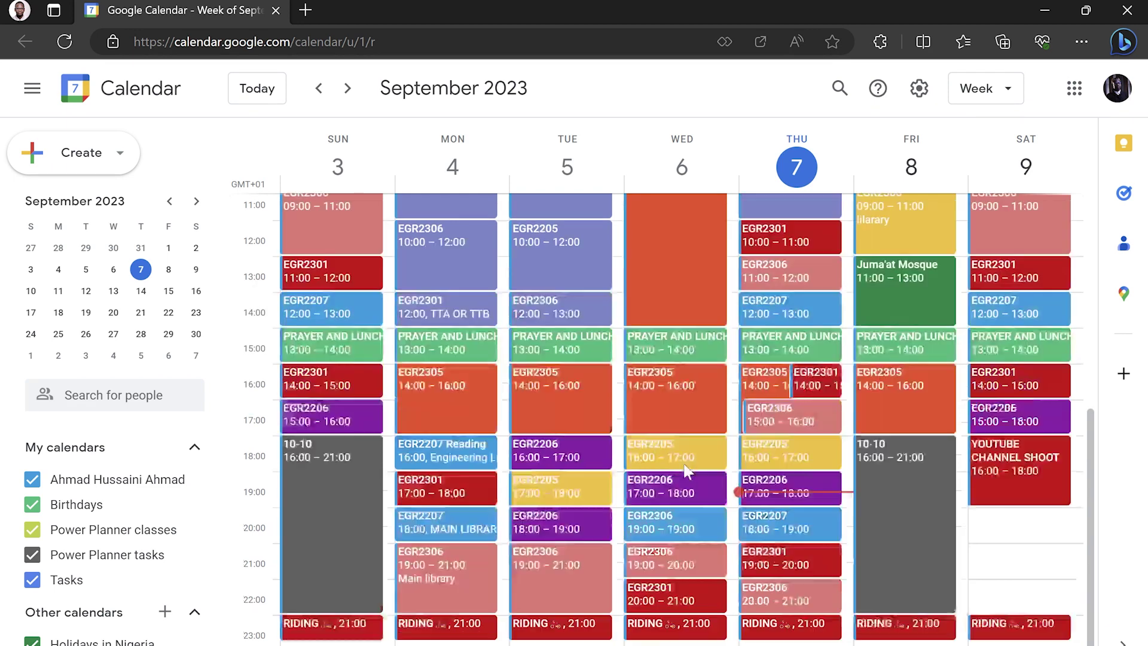
pyautogui.scroll(-1, 686, 472)
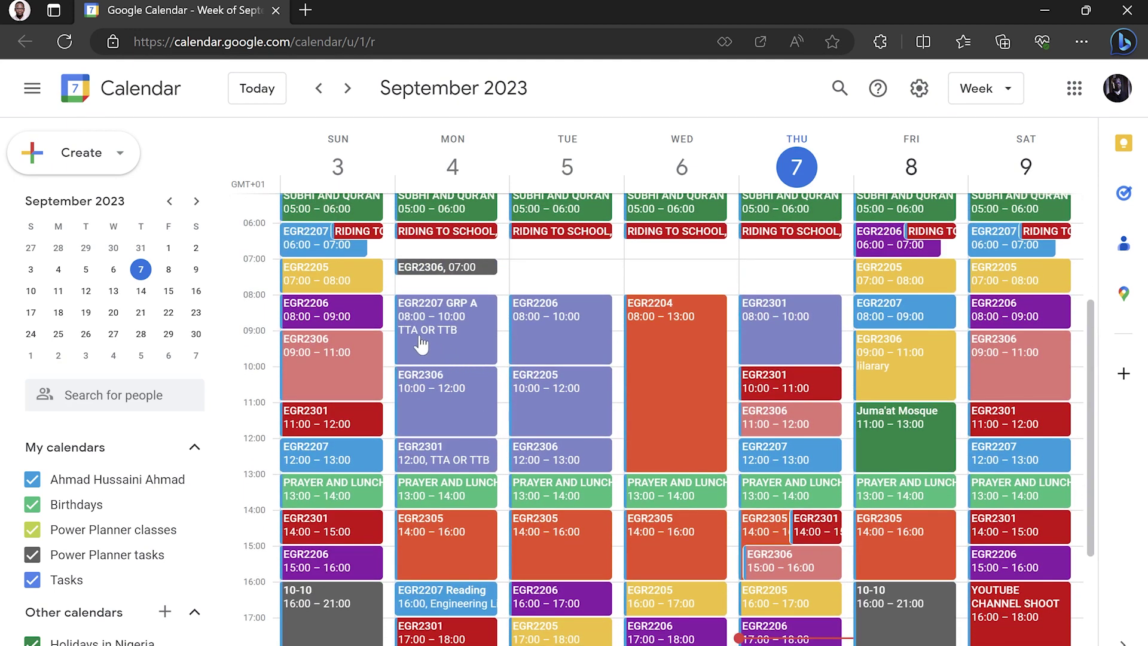
pyautogui.scroll(-3, 454, 334)
pyautogui.scroll(-3, 454, 334)
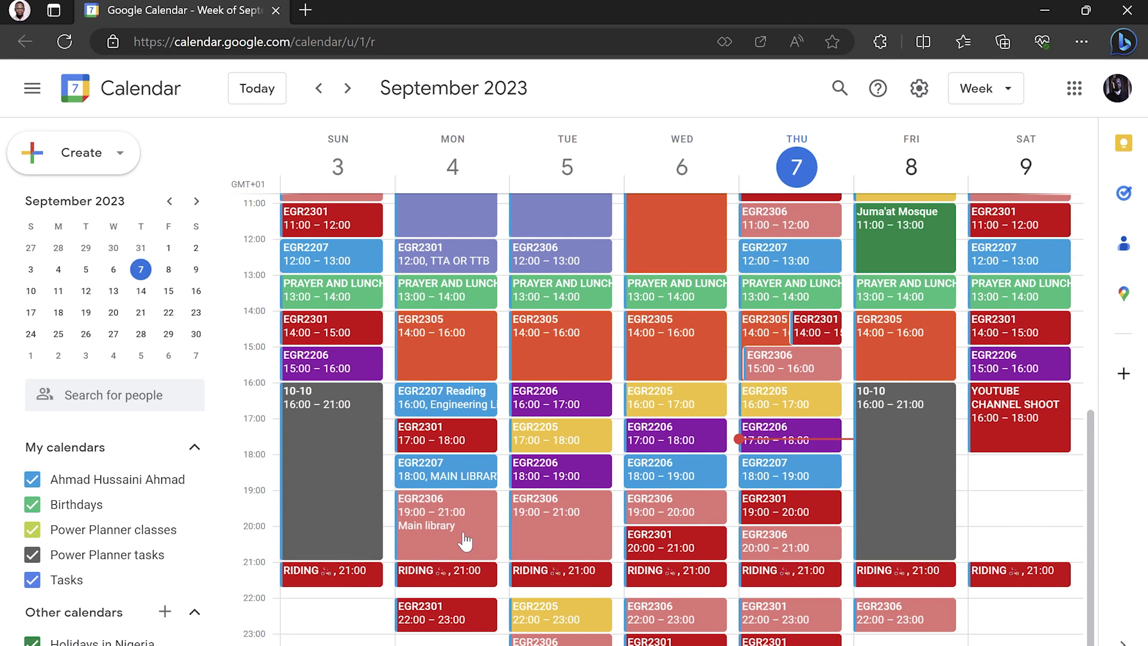
pyautogui.scroll(6, 641, 392)
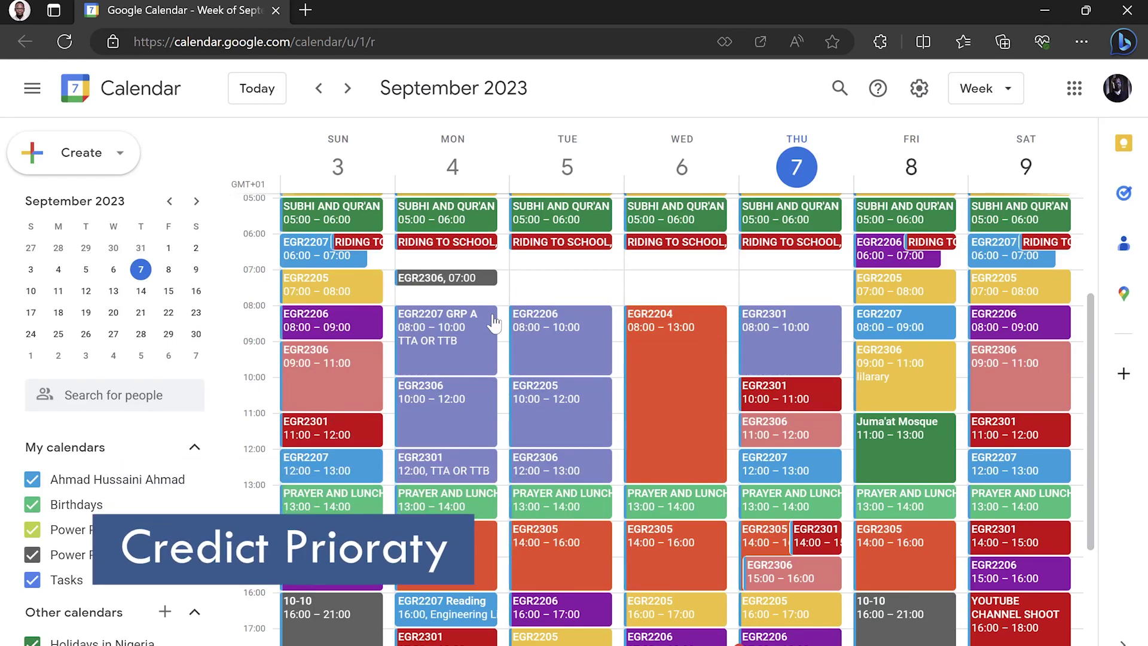
pyautogui.scroll(-3, 494, 323)
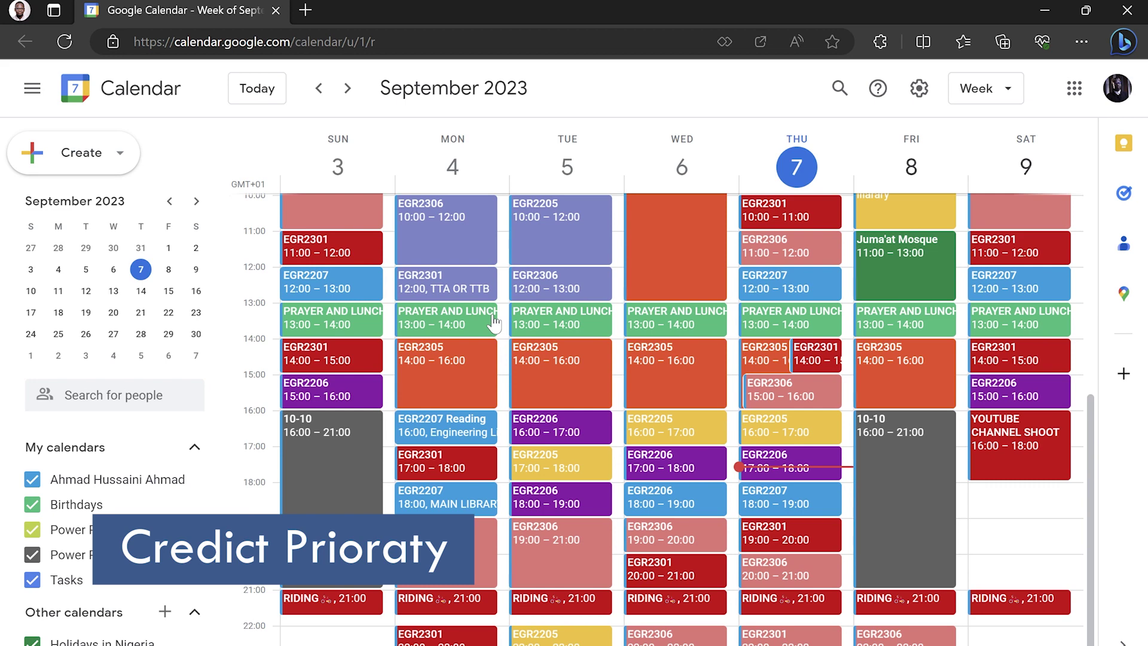
pyautogui.scroll(2, 494, 323)
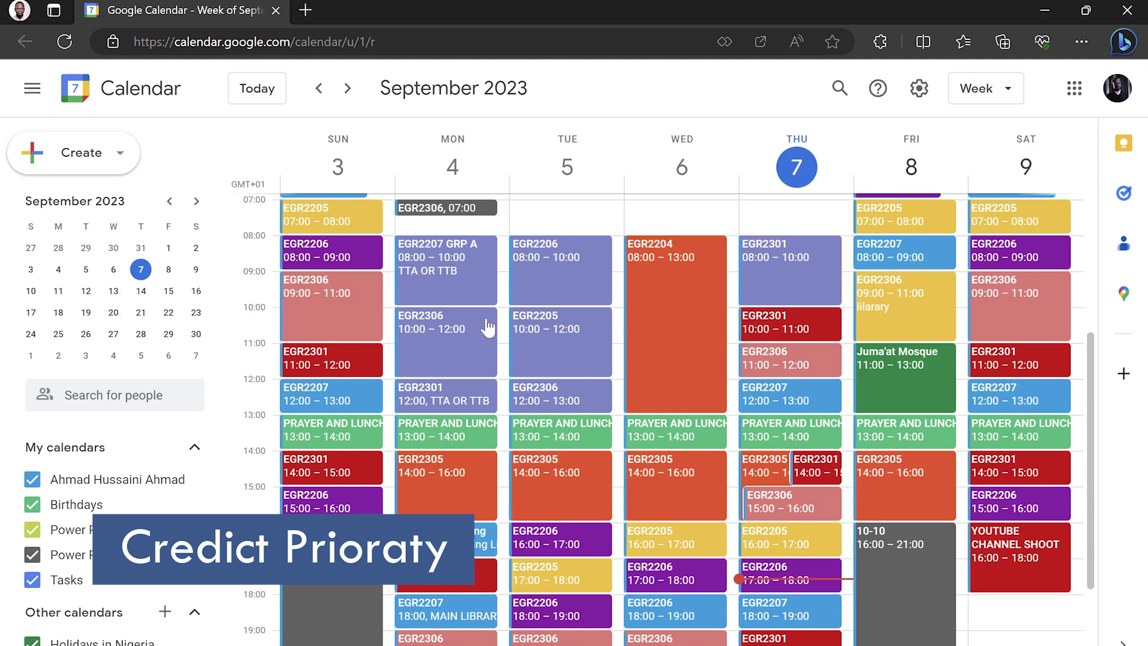
pyautogui.scroll(-1, 487, 326)
pyautogui.scroll(4, 487, 326)
pyautogui.scroll(-2, 488, 326)
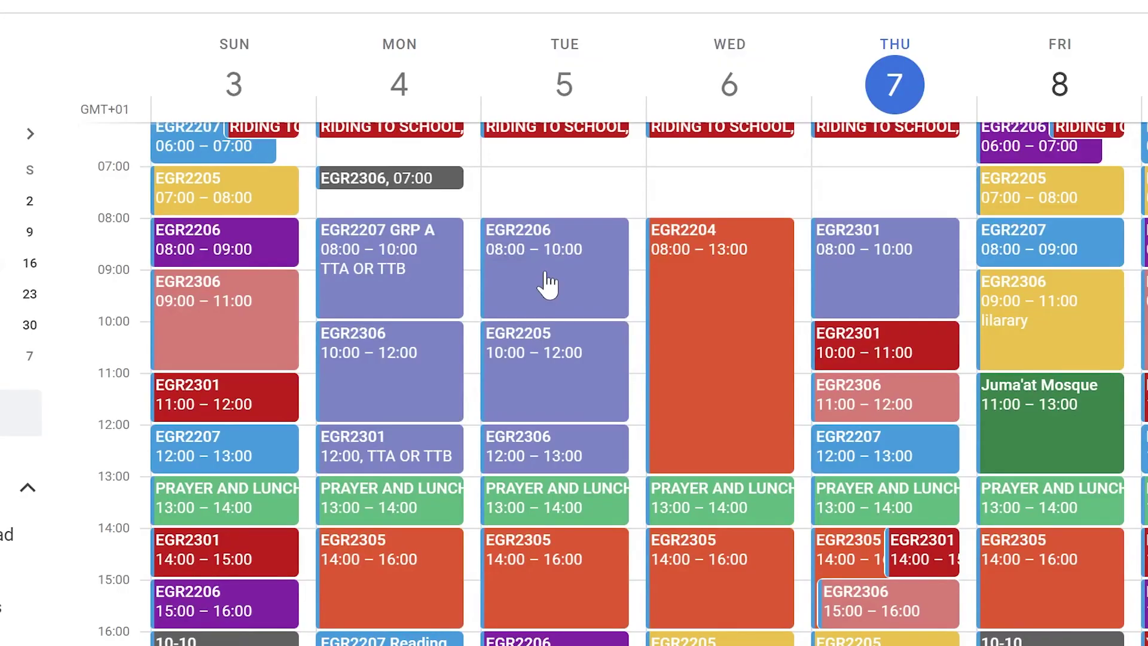
pyautogui.scroll(-2, 557, 306)
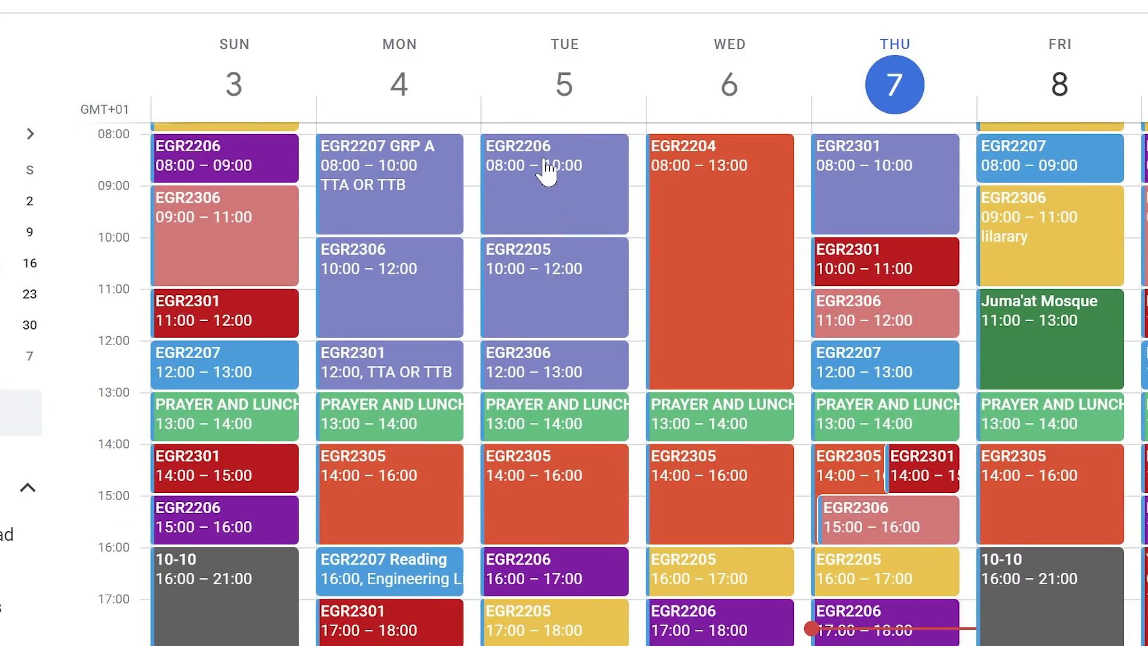
pyautogui.scroll(1, 545, 171)
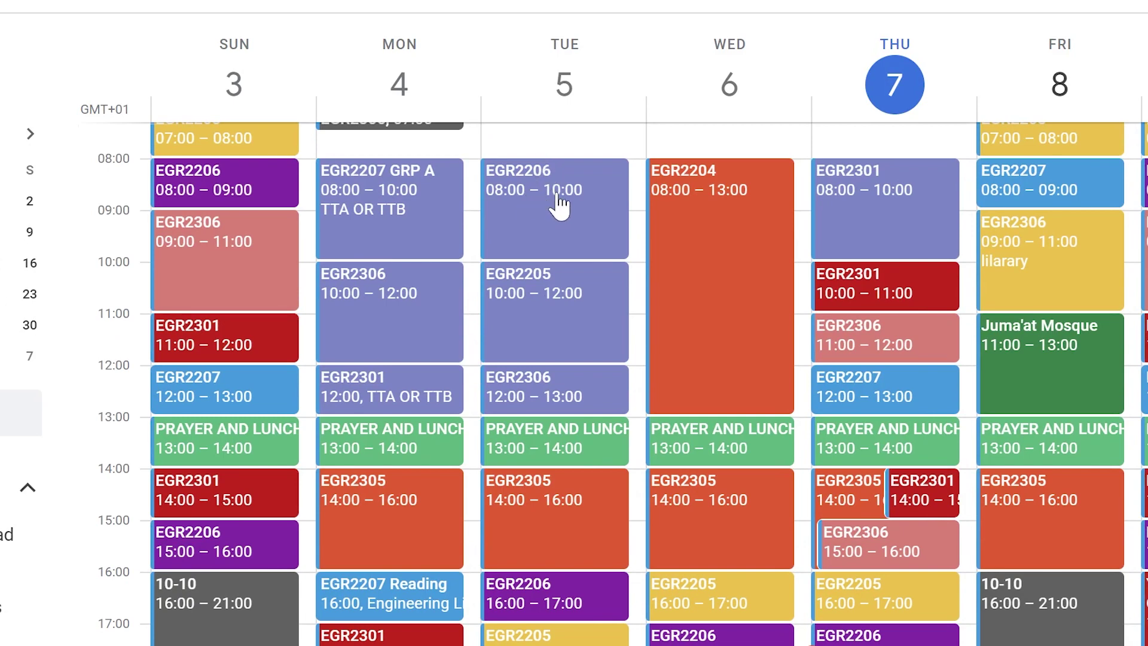
pyautogui.scroll(-1, 559, 205)
pyautogui.scroll(1, 559, 206)
pyautogui.scroll(-1, 559, 205)
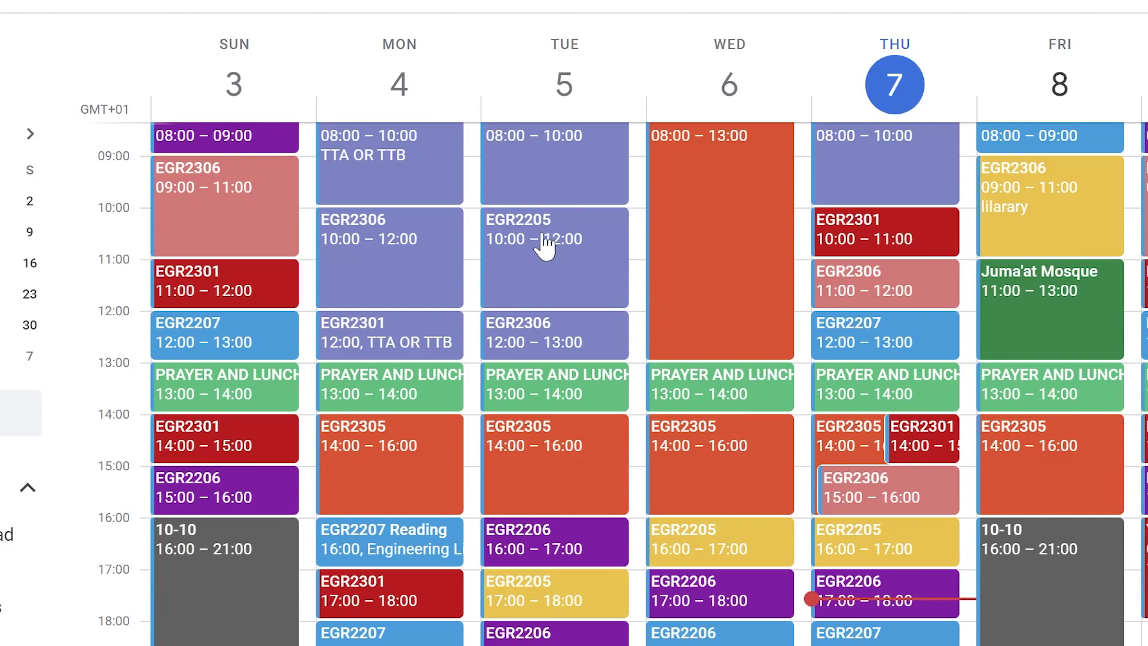
pyautogui.scroll(-2, 571, 264)
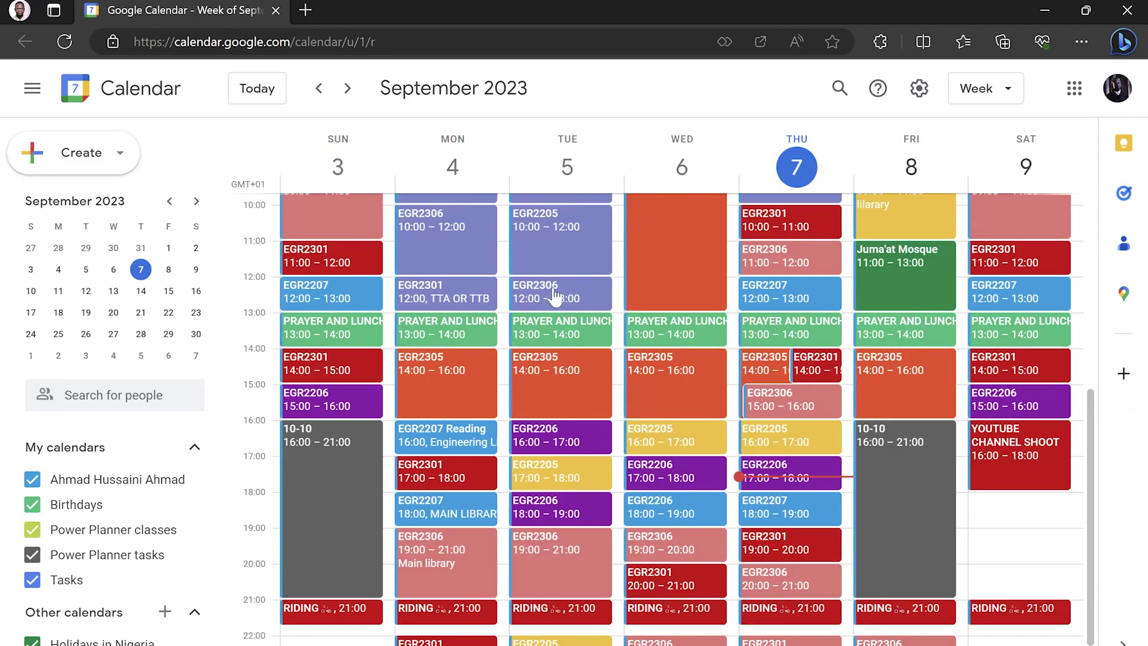
pyautogui.scroll(2, 562, 296)
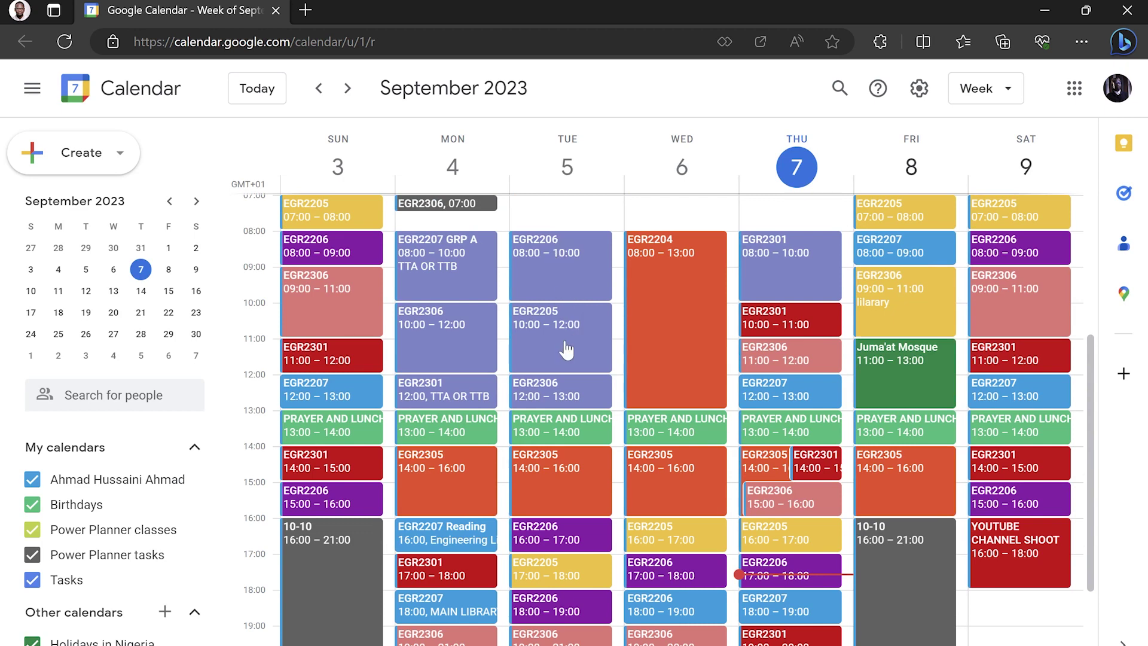
pyautogui.scroll(-2, 562, 404)
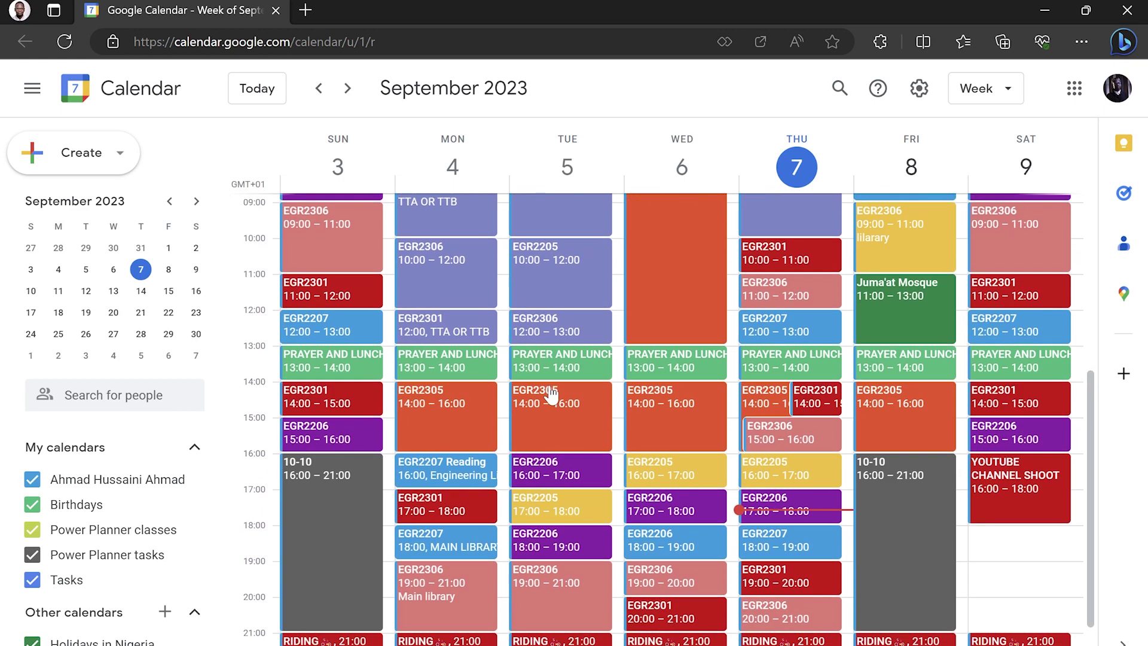
pyautogui.scroll(2, 552, 392)
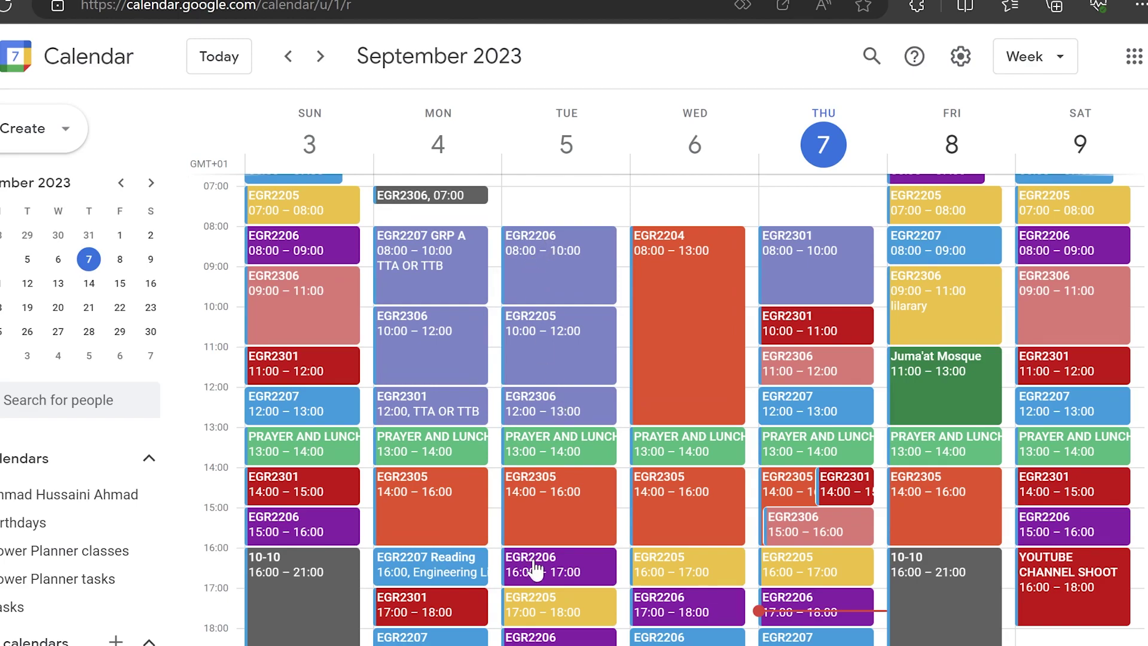
pyautogui.scroll(-3, 536, 570)
pyautogui.scroll(2, 546, 335)
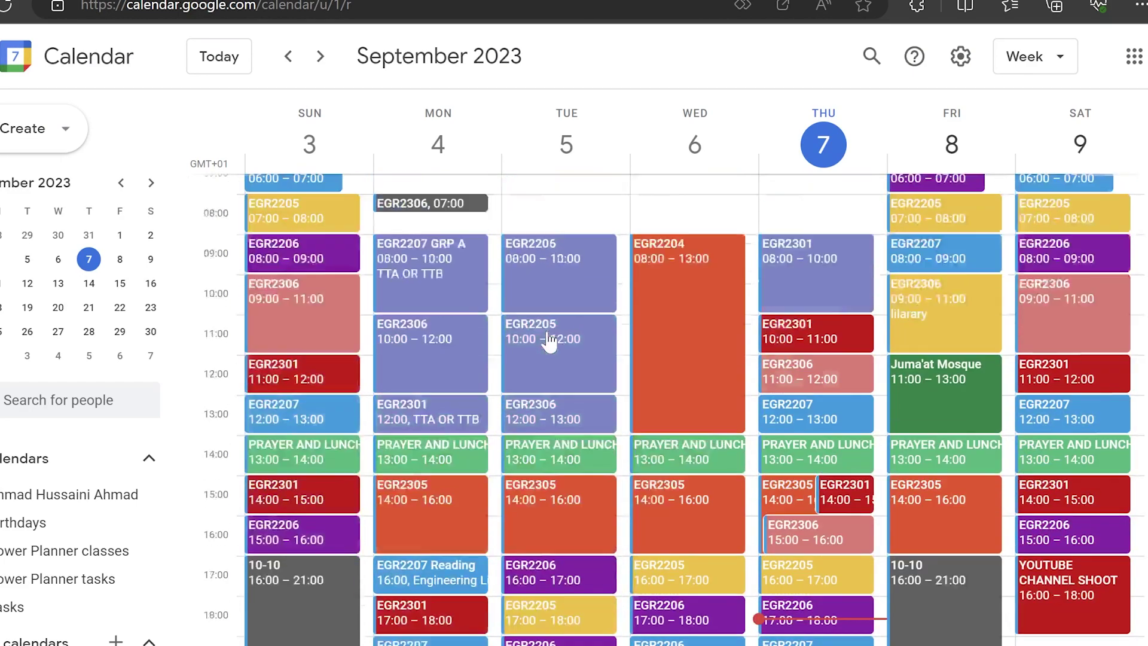
pyautogui.scroll(-2, 546, 337)
pyautogui.scroll(2, 546, 338)
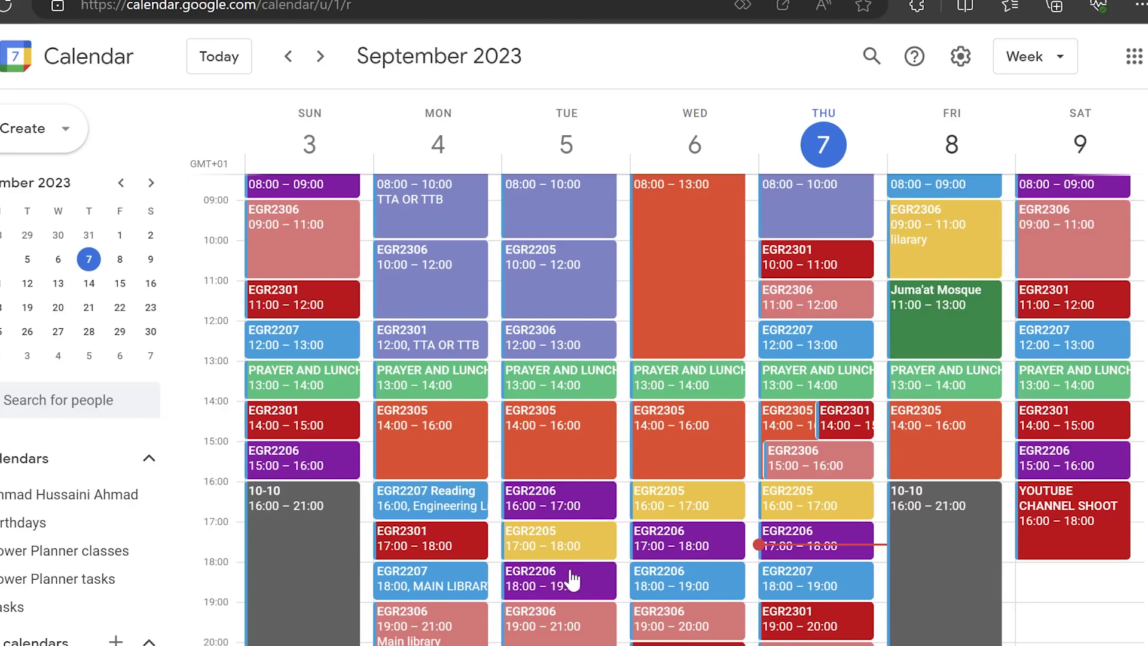
pyautogui.scroll(-1, 575, 580)
pyautogui.scroll(4, 558, 377)
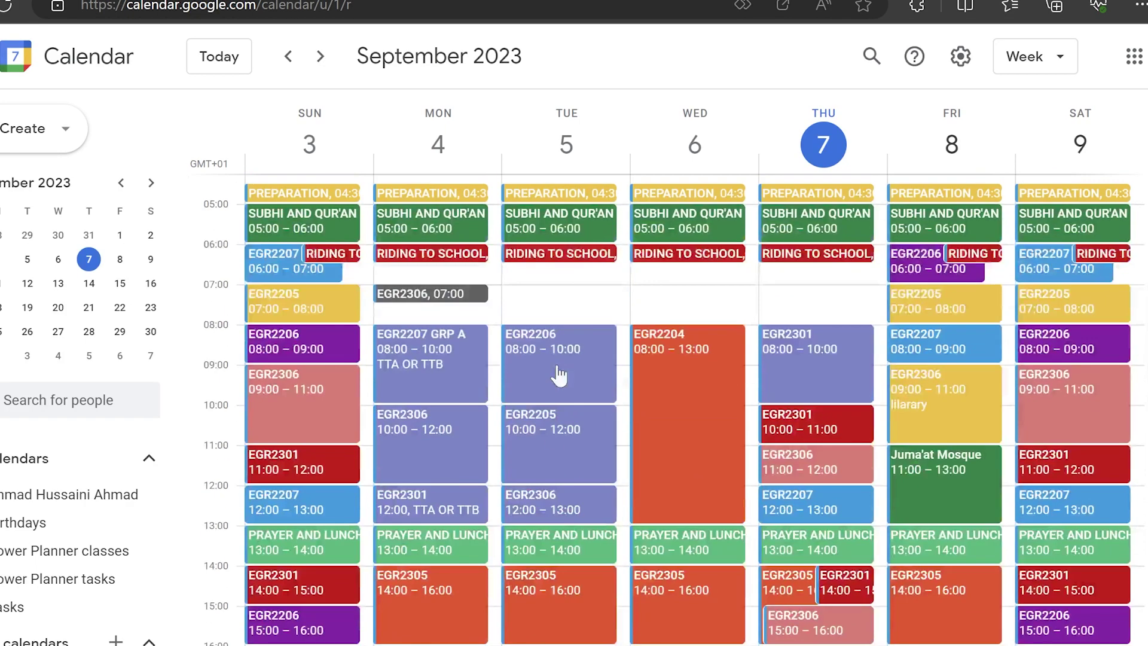
pyautogui.scroll(-4, 553, 443)
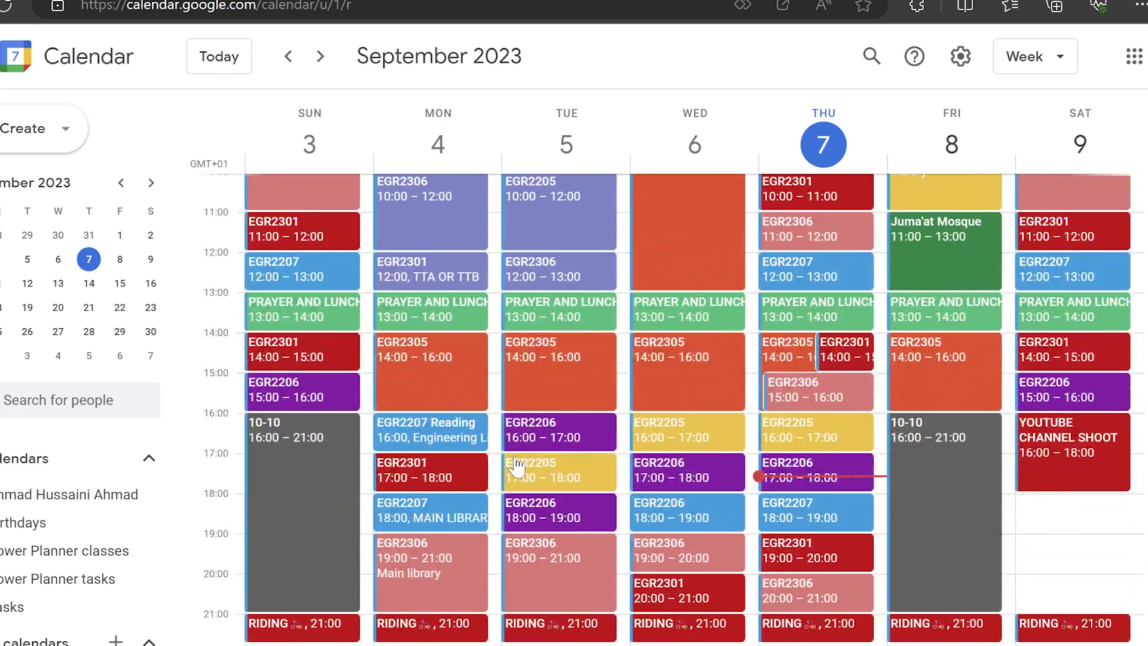
pyautogui.scroll(-1, 584, 507)
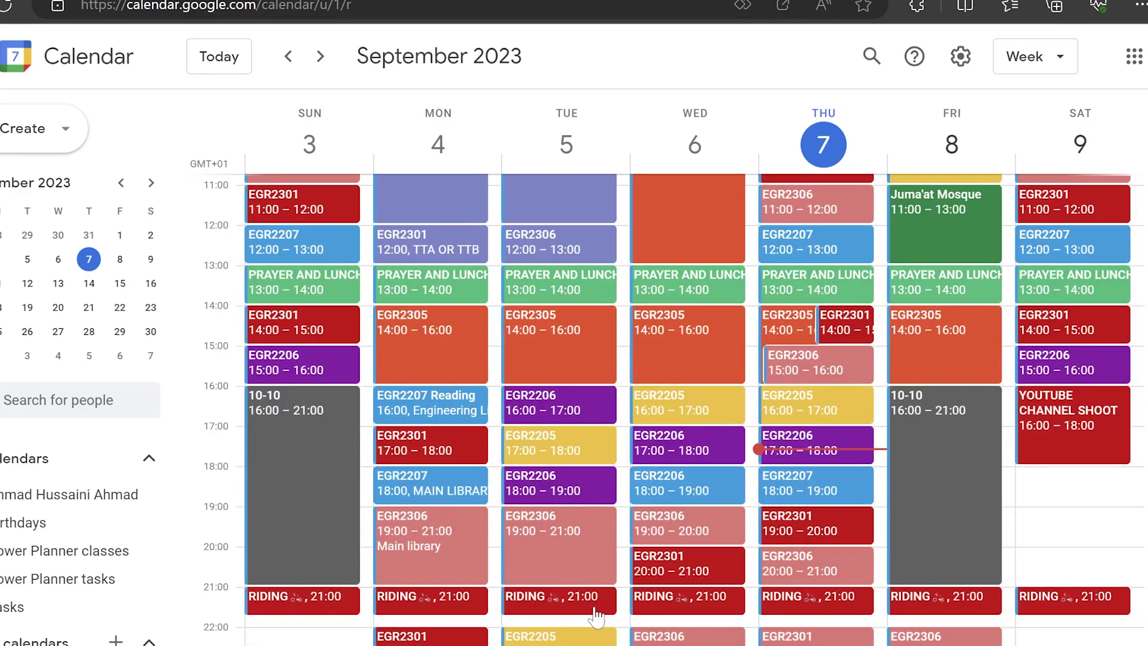
pyautogui.scroll(3, 550, 511)
pyautogui.scroll(-3, 551, 511)
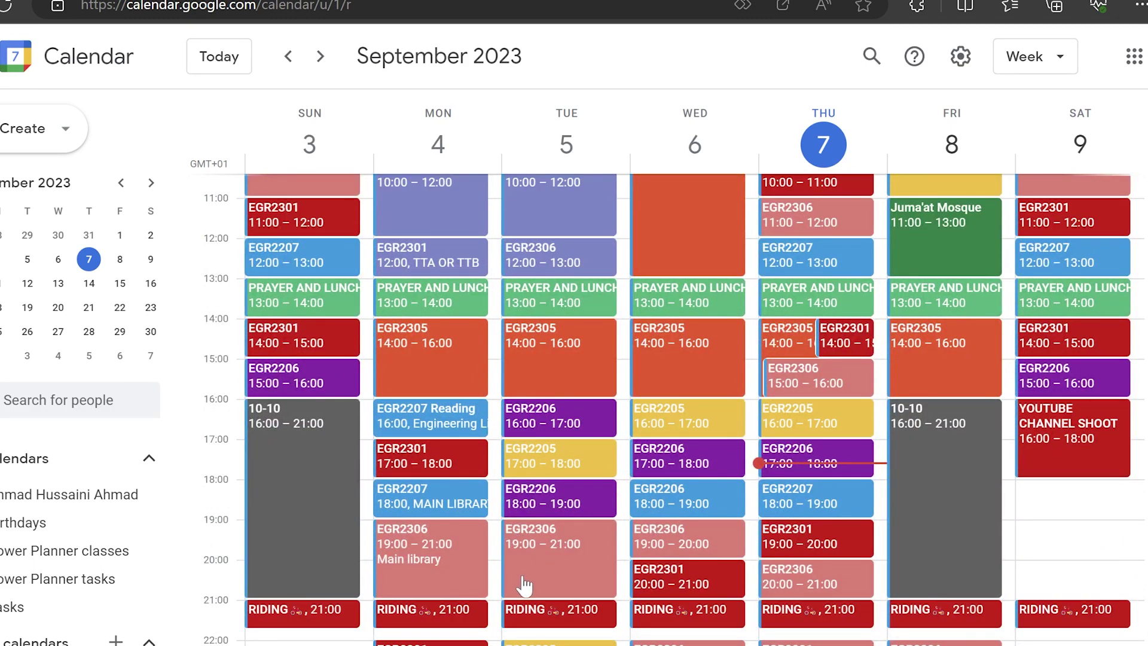
pyautogui.scroll(-1, 544, 544)
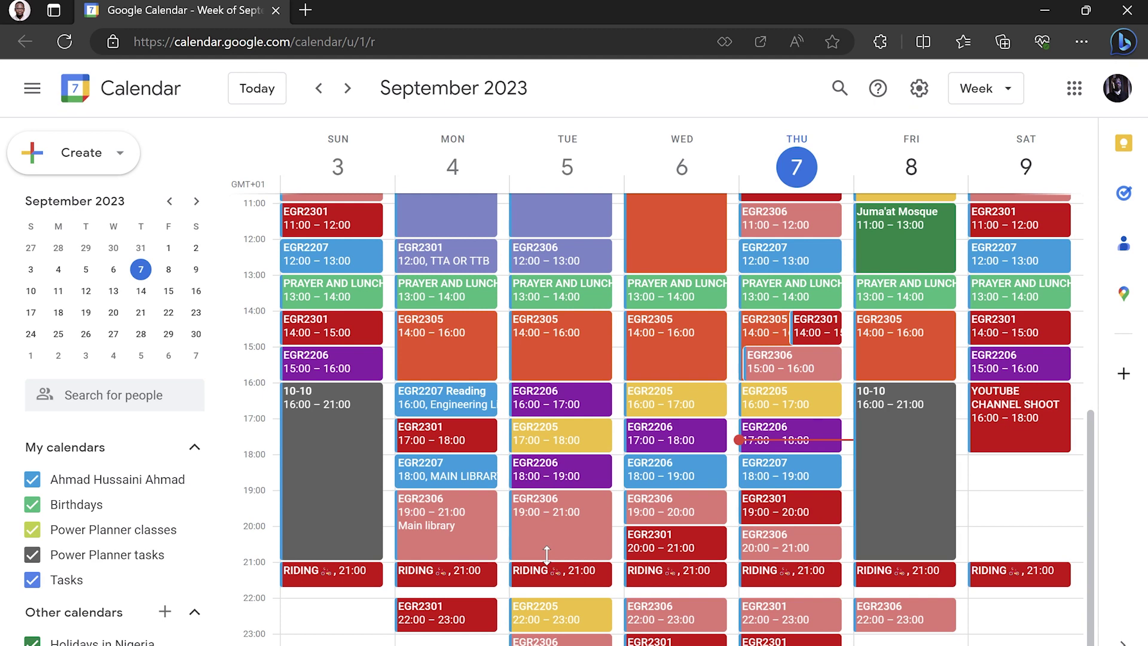
# Step: Scroll the 3–9 September week to review the Sunday EGR2205, EGR2206 and EGR2306 revision blocks
pyautogui.scroll(4, 546, 555)
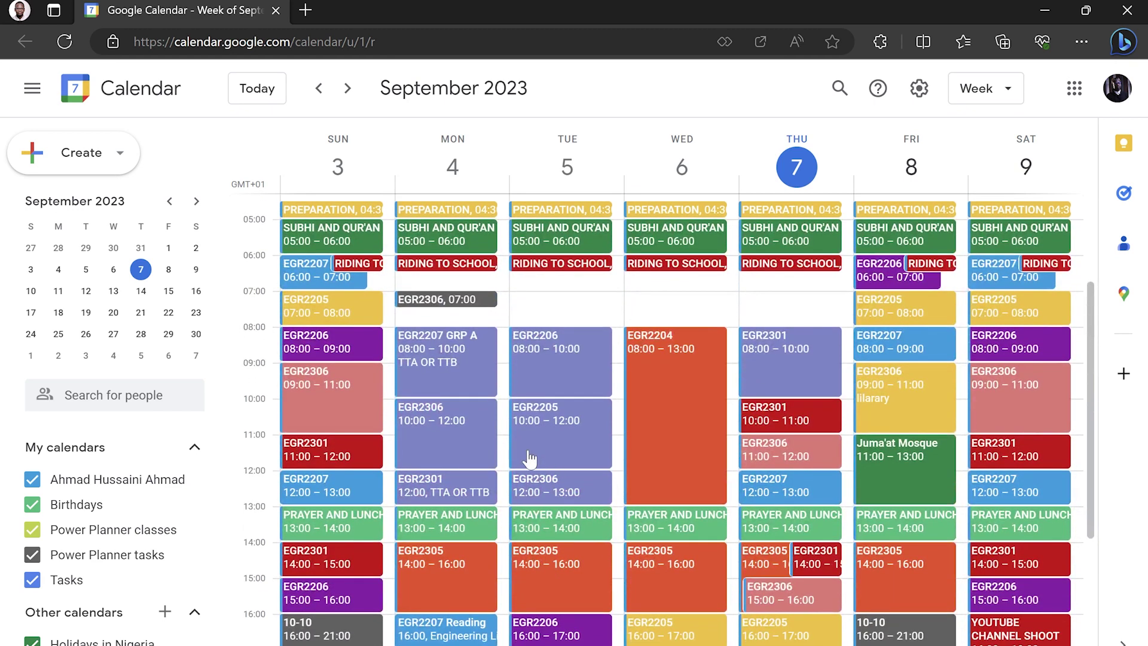
pyautogui.scroll(-3, 531, 459)
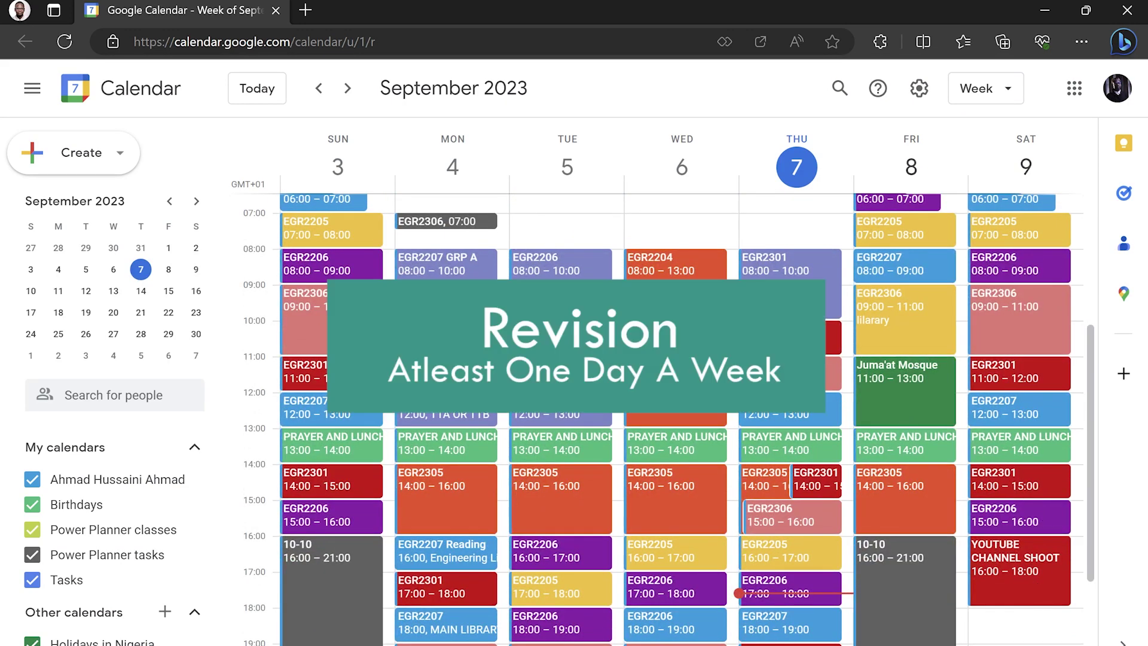
pyautogui.scroll(3, 1036, 465)
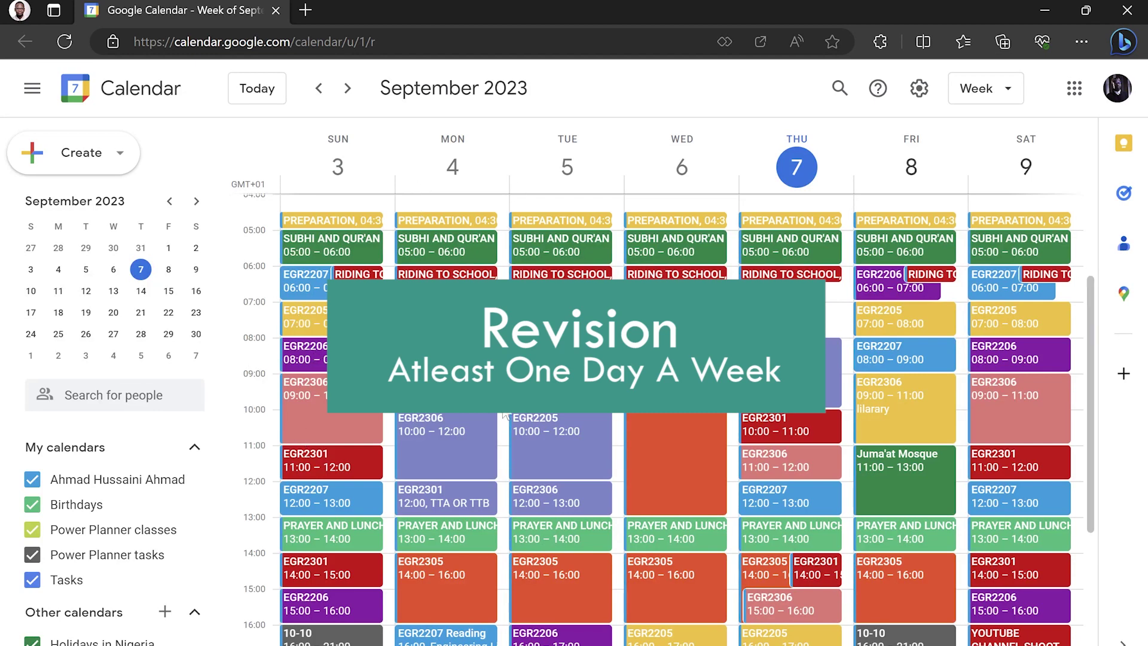
pyautogui.scroll(-2, 712, 502)
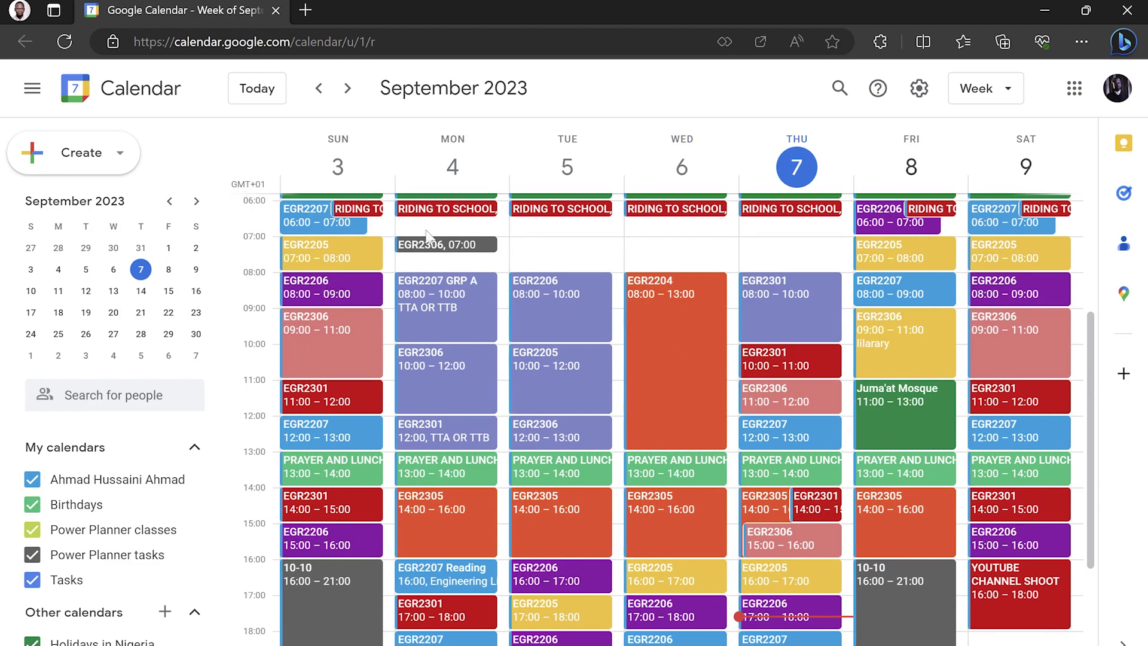
pyautogui.scroll(2, 329, 297)
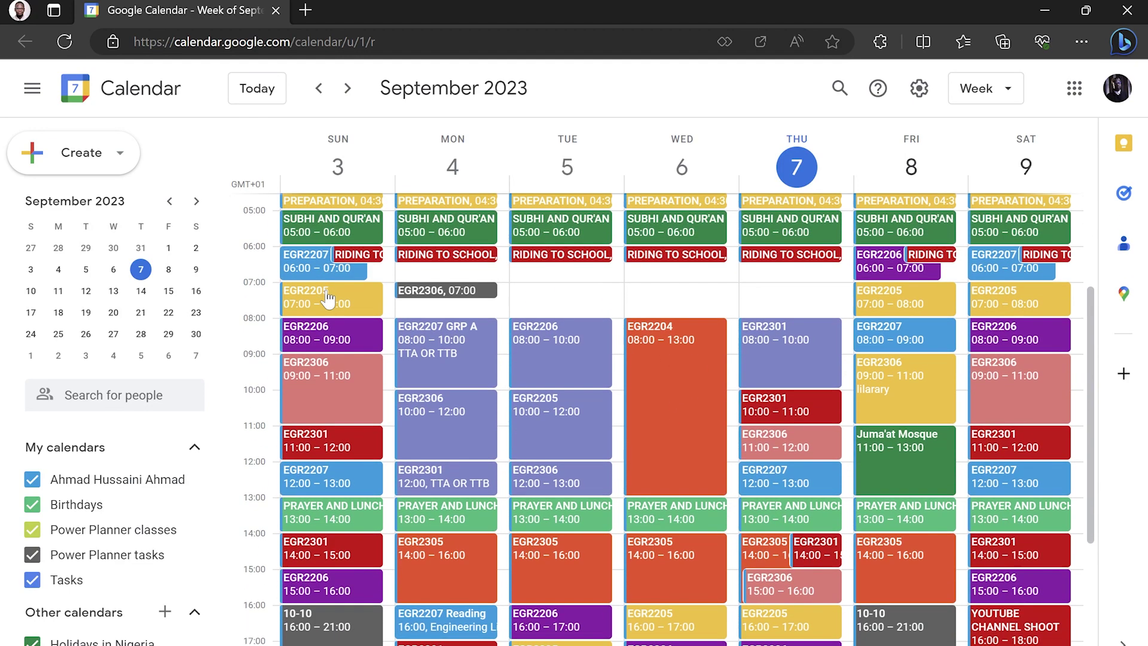
pyautogui.scroll(-3, 321, 346)
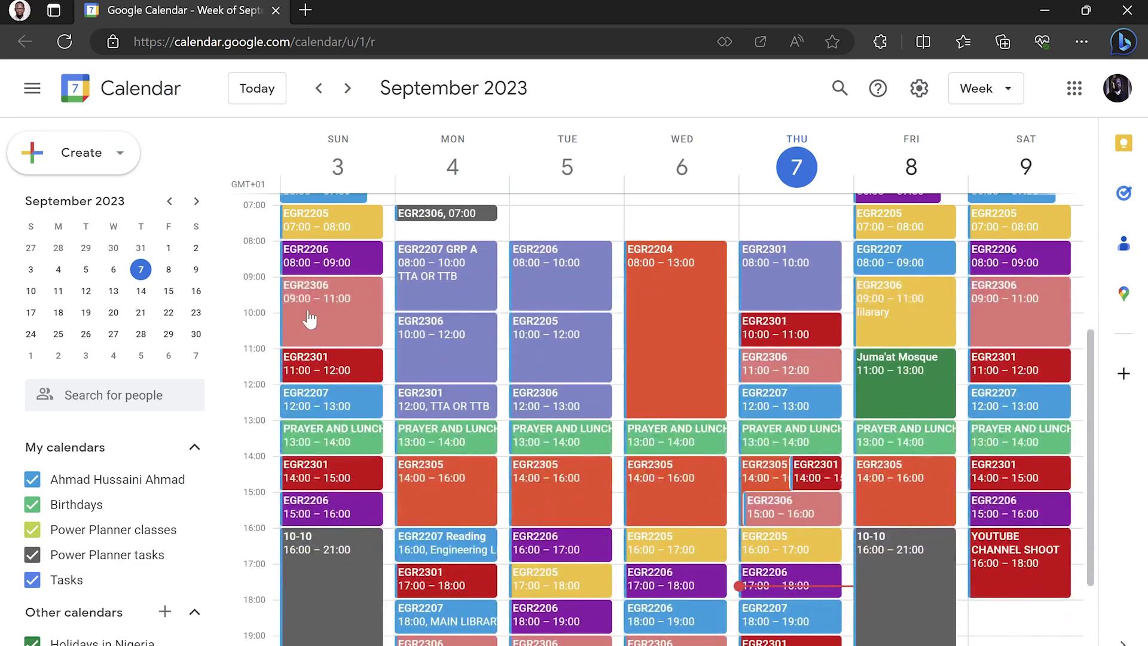
pyautogui.scroll(-5, 309, 286)
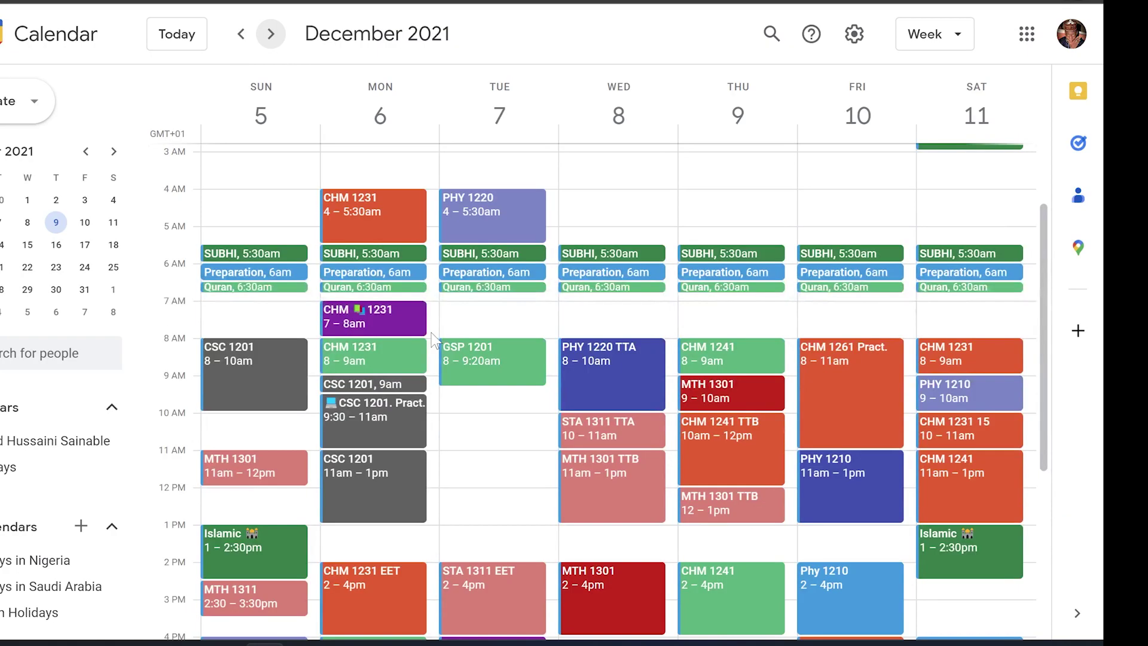
# Step: Scroll through the older December 2021 and February colour-coded weekly timetables
pyautogui.scroll(-4, 431, 333)
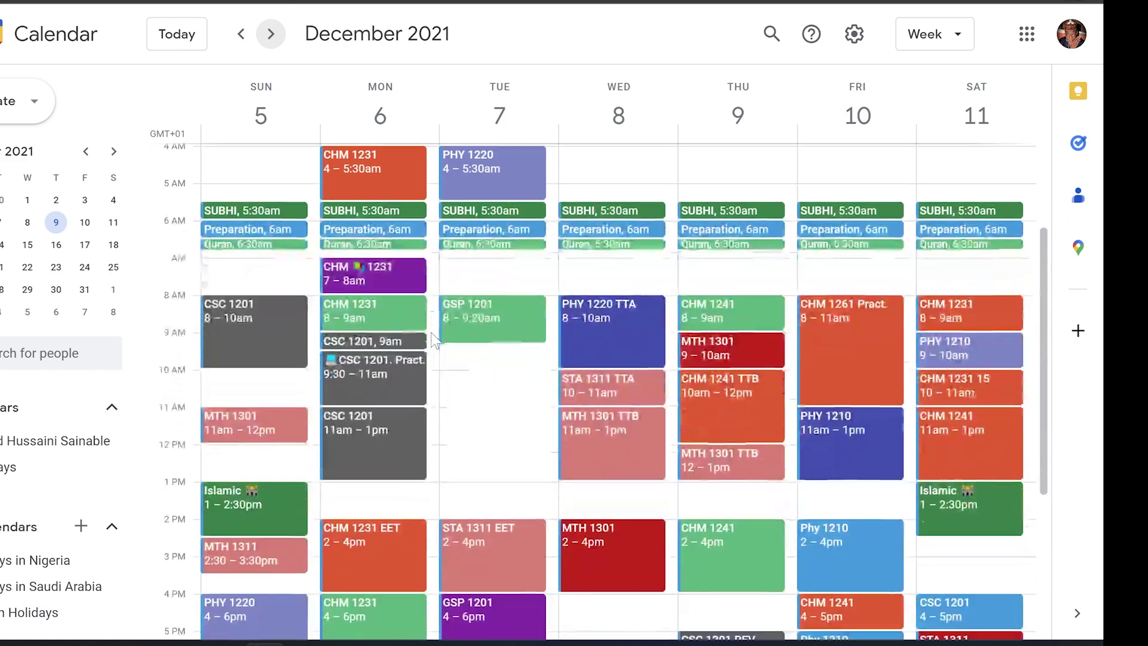
pyautogui.scroll(-4, 432, 333)
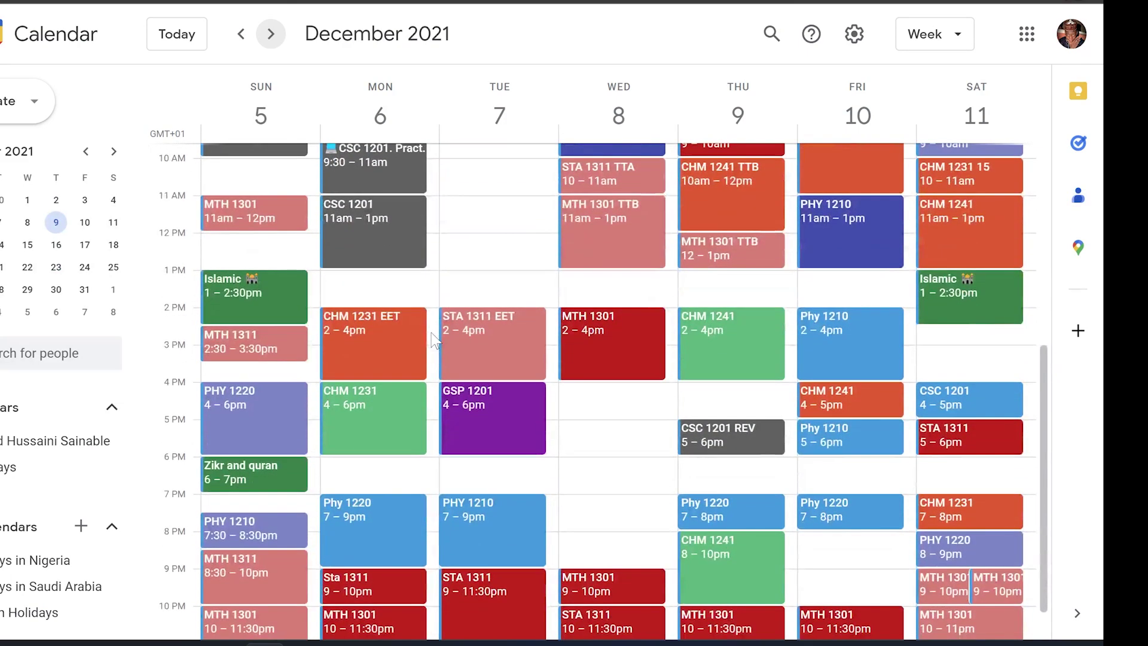
pyautogui.scroll(5, 432, 333)
pyautogui.scroll(-7, 432, 333)
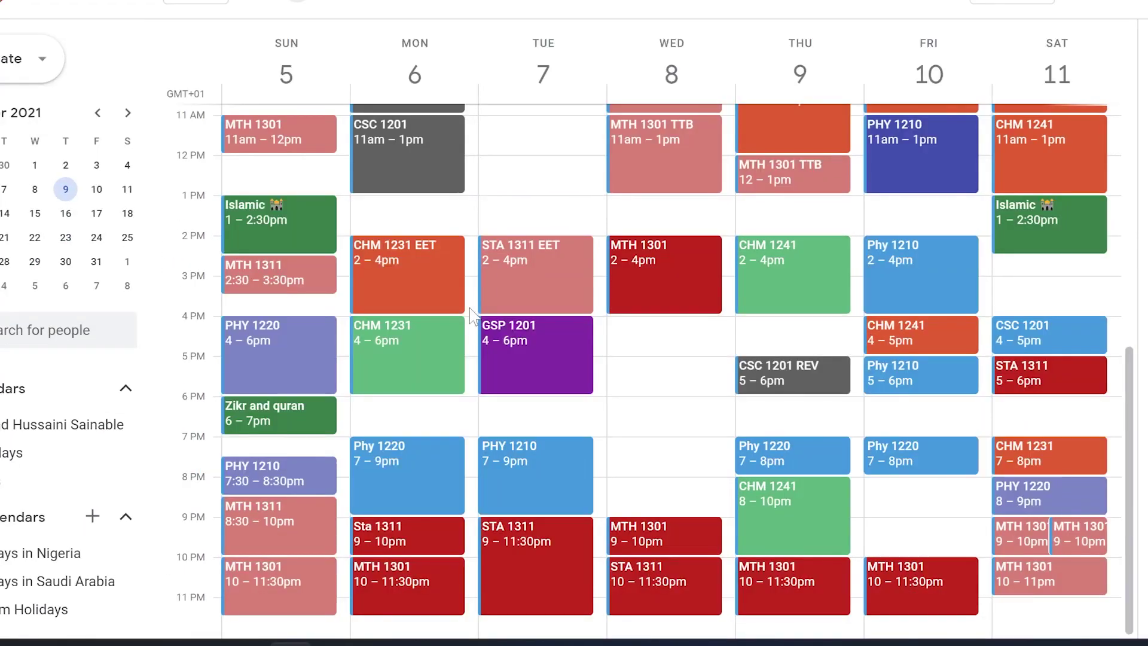
pyautogui.scroll(6, 471, 315)
pyautogui.scroll(-6, 470, 315)
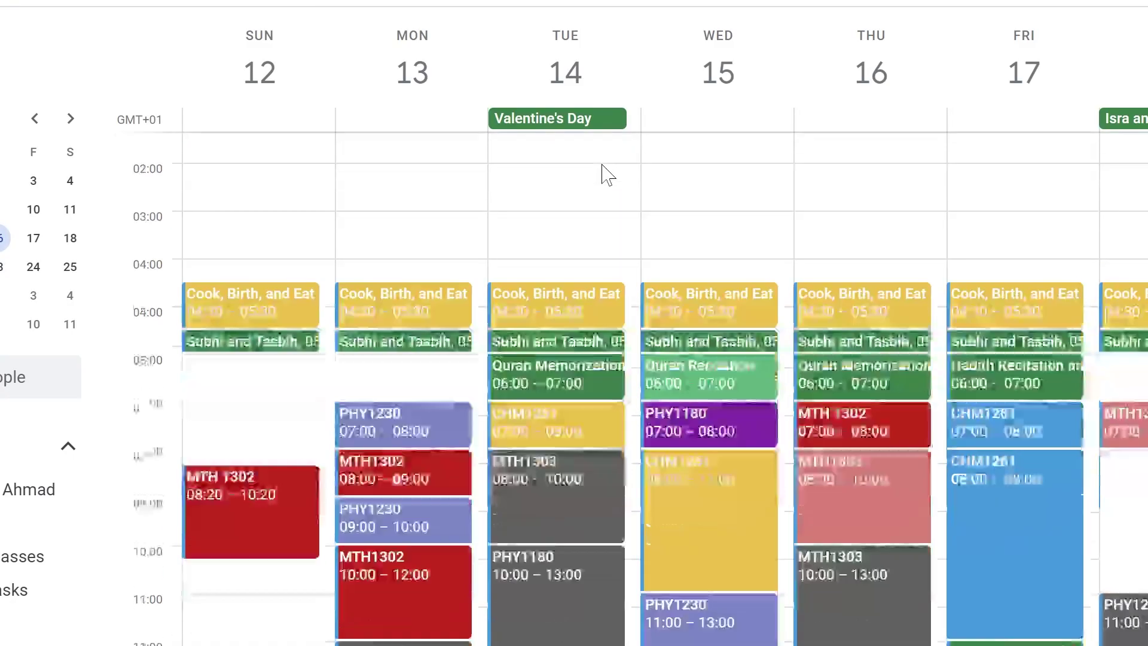
pyautogui.scroll(-3, 607, 174)
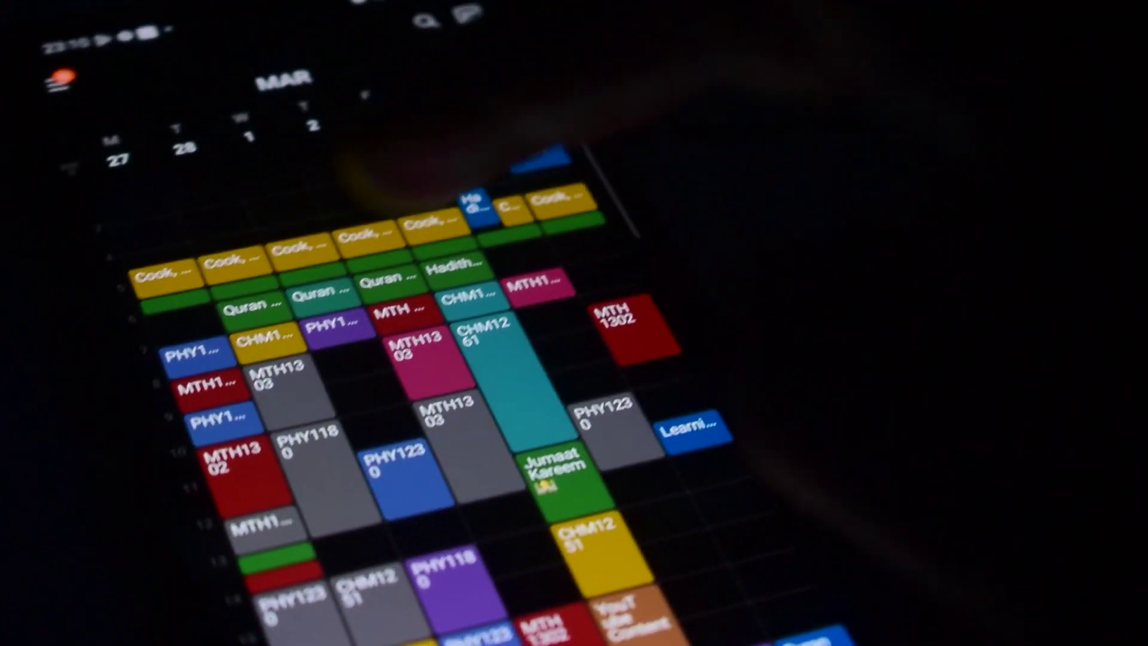
# Step: On the phone, swipe back from the 27 February week to the 20–25 February week
pyautogui.moveTo(359, 192); pyautogui.dragTo(478, 179)
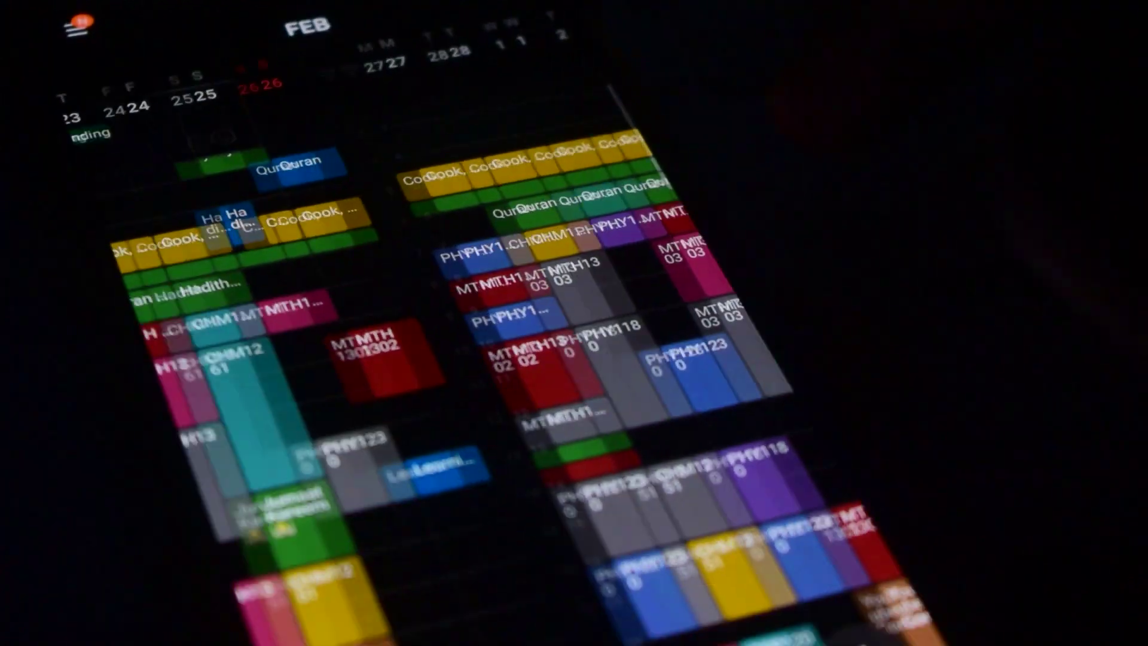